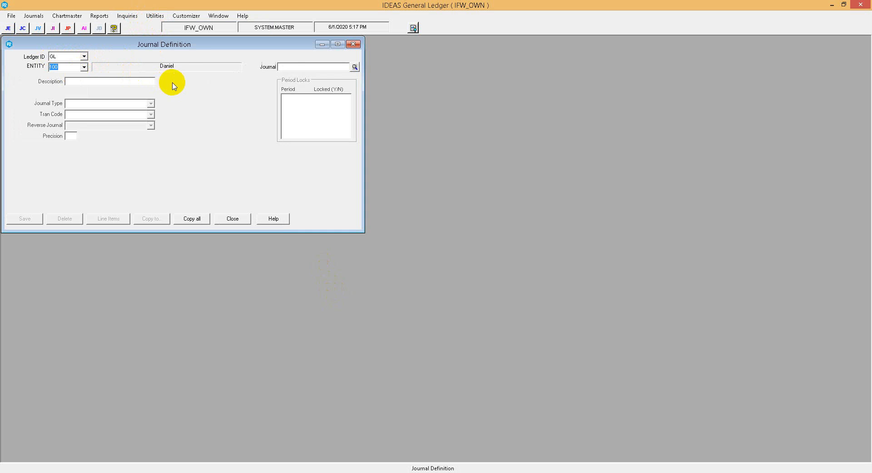
# Look through the existing journals in the journal lookup, including the AP_PAY currency entries, and leave it without choosing one.
pyautogui.click(289, 68)
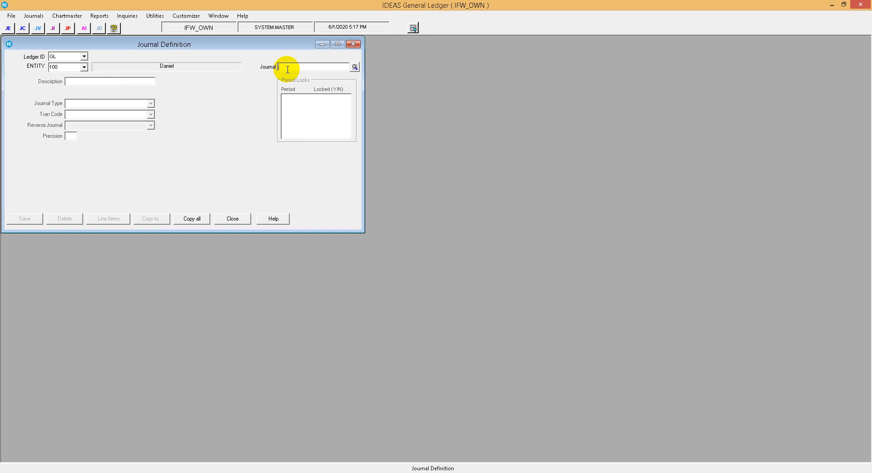
pyautogui.click(354, 67)
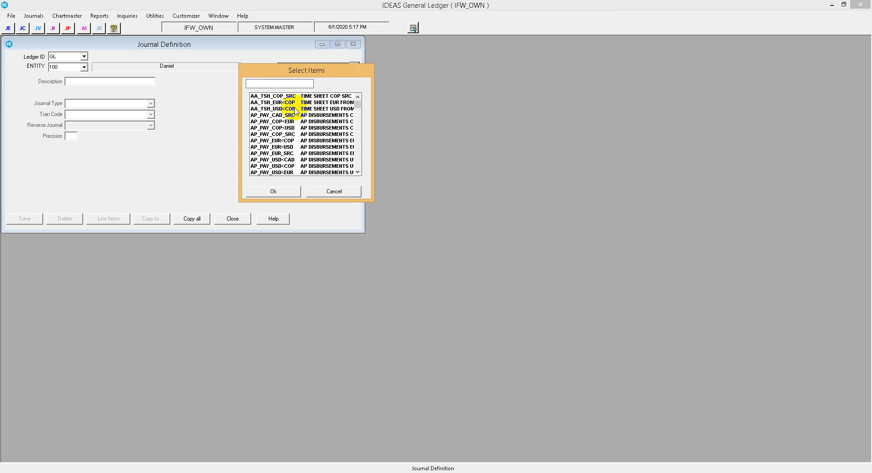
pyautogui.click(282, 147)
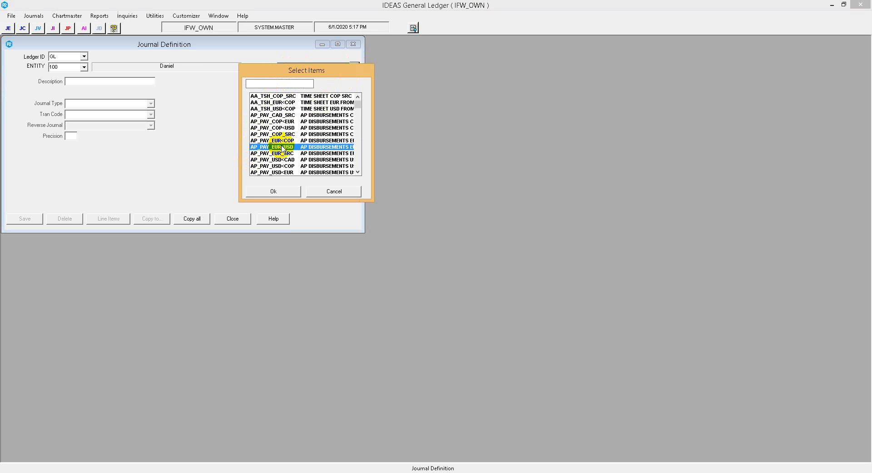
pyautogui.scroll(-2, 279, 154)
pyautogui.scroll(1, 275, 160)
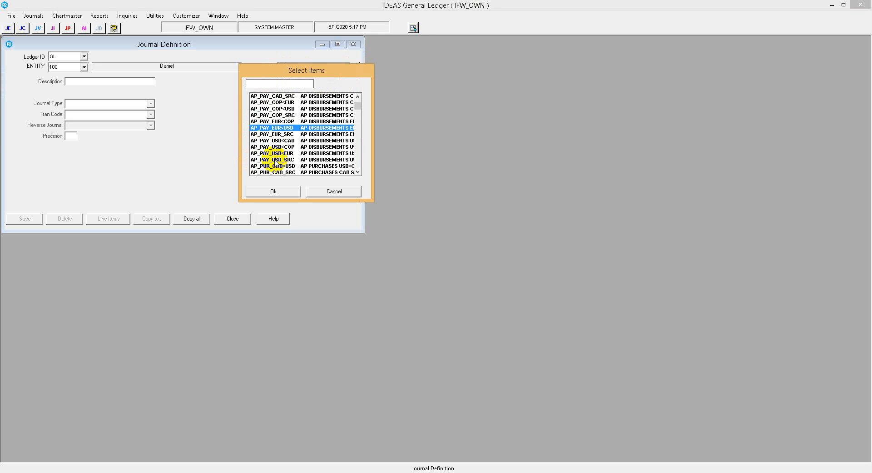
pyautogui.scroll(1, 275, 160)
pyautogui.click(275, 129)
pyautogui.click(276, 117)
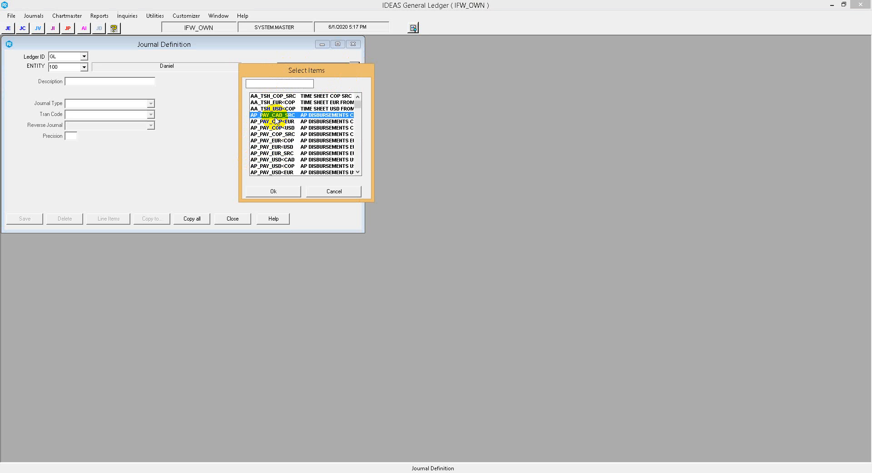
pyautogui.click(274, 121)
pyautogui.click(271, 153)
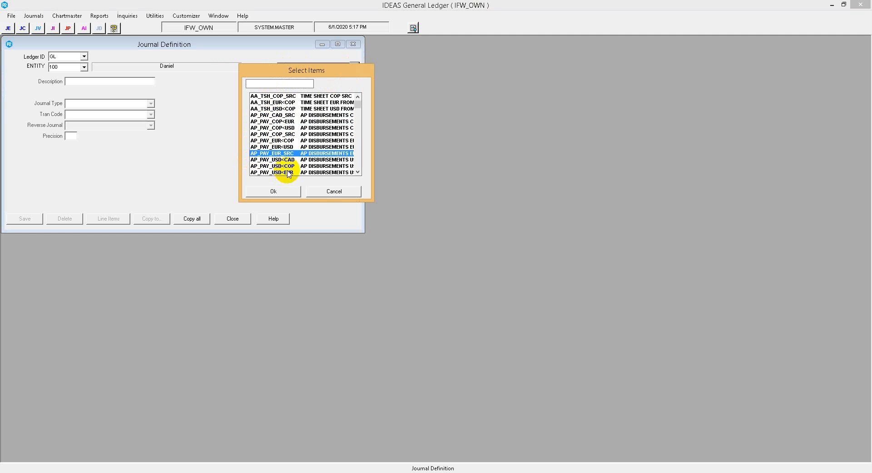
pyautogui.click(325, 193)
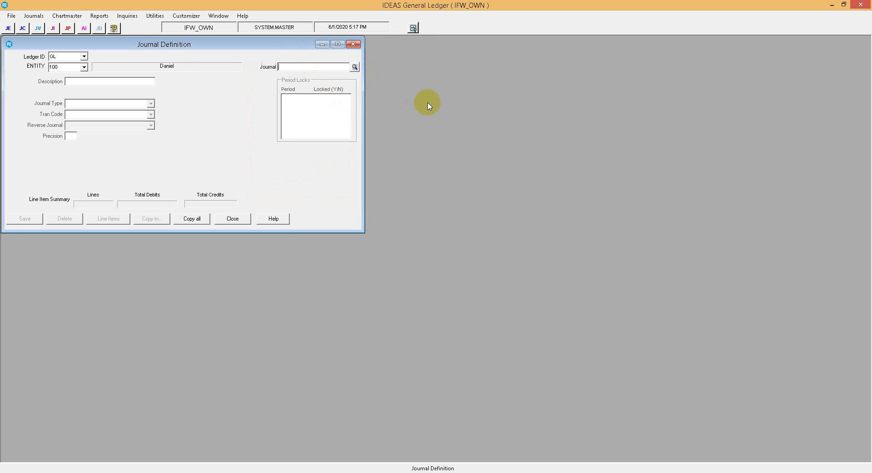
# Start a new journal definition with the journal code 0240.
pyautogui.write('0240')
pyautogui.press('Tab')
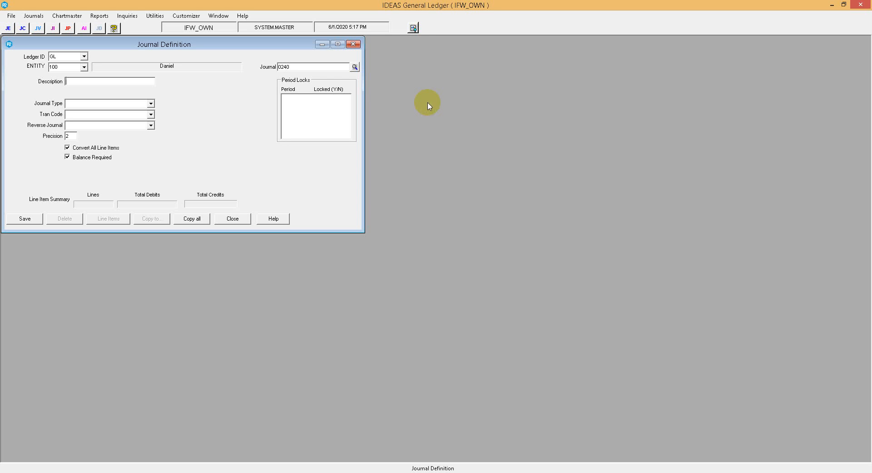
# Enter the description "AP transactions GBP src" for journal 0240.
pyautogui.write('AP')
pyautogui.write(' transactions ')
pyautogui.write('GBP SOURCE')
pyautogui.press('BackSpace')
pyautogui.press('BackSpace')
pyautogui.press('BackSpace')
pyautogui.press('BackSpace')
pyautogui.press('BackSpace')
pyautogui.press('BackSpace')
pyautogui.write('src')
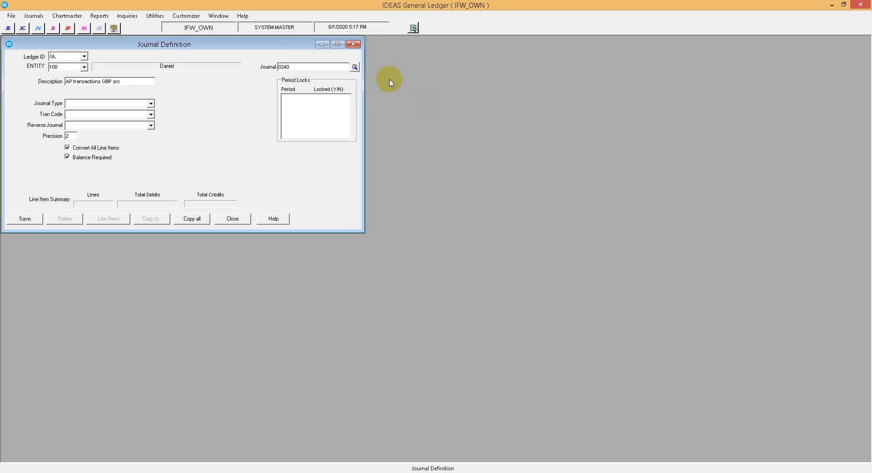
# Load the existing journal AP_PAY_COP_SRC from the journal lookup, discarding the unsaved changes.
pyautogui.doubleClick(281, 66)
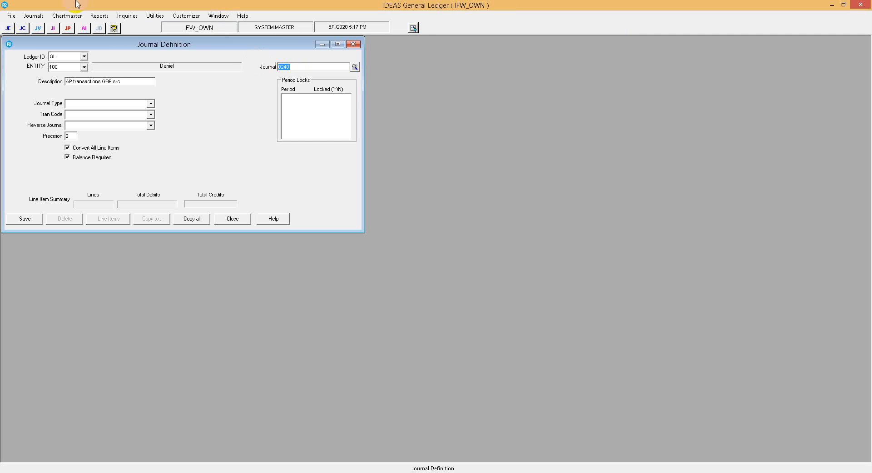
pyautogui.click(355, 67)
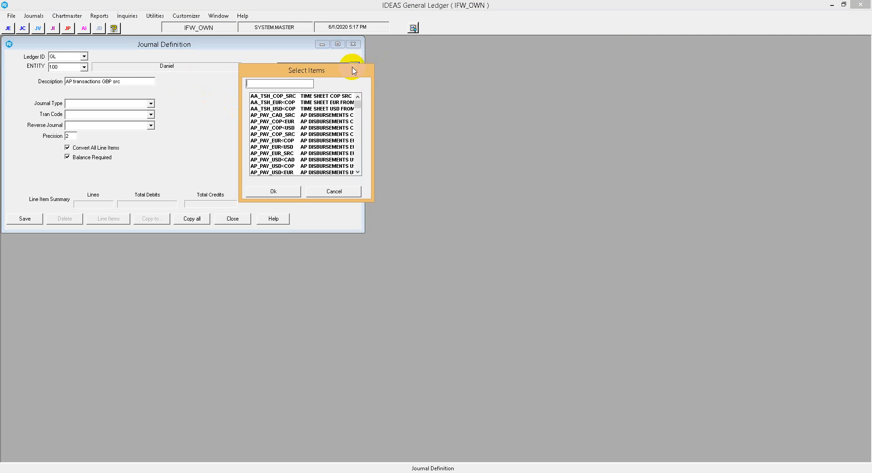
pyautogui.doubleClick(254, 135)
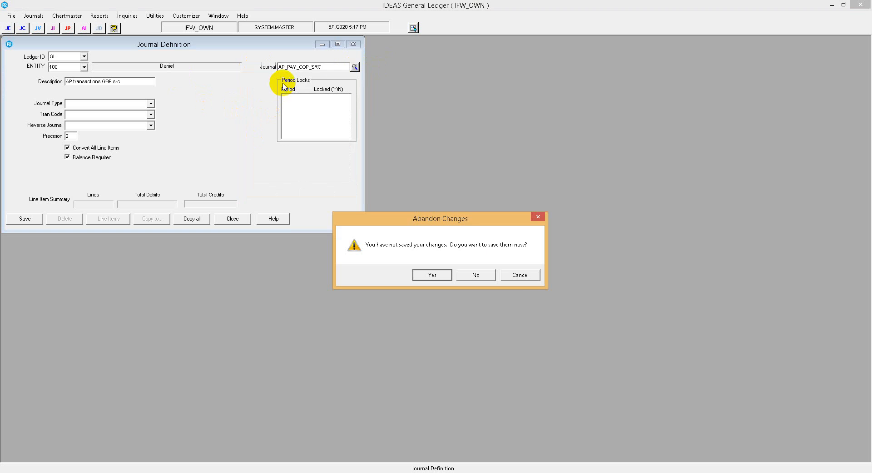
pyautogui.click(479, 273)
# Change the journal code to AP_INV_GBP_SRC, keeping the AP prefix of the loaded code.
pyautogui.moveTo(285, 67); pyautogui.dragTo(392, 78)
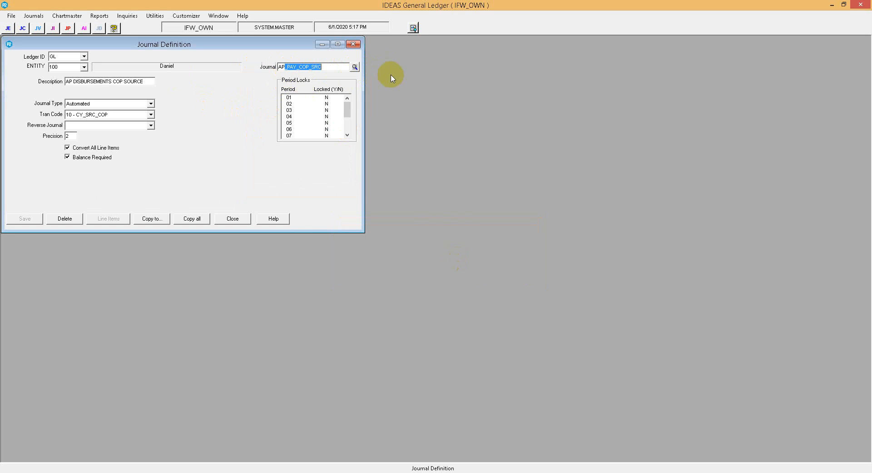
pyautogui.press('Delete')
pyautogui.write('_INV_GBP_SRC')
pyautogui.press('Tab')
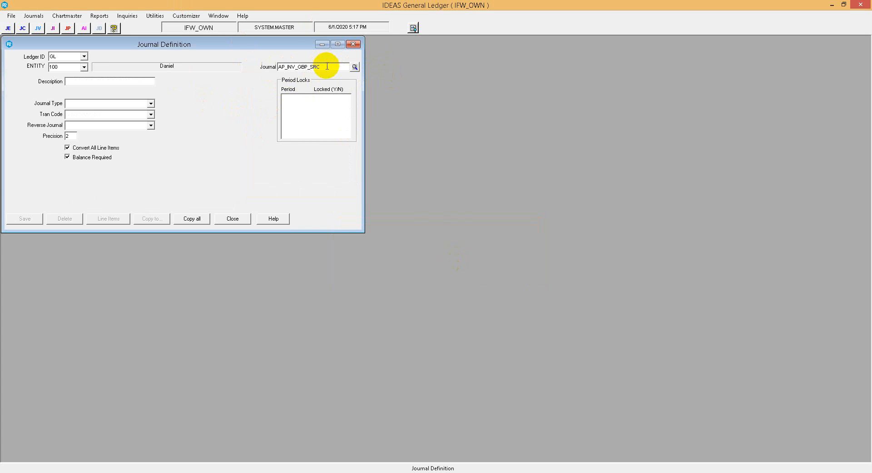
# Replace the text-based journal code with the numeric code 0240 to define a new journal.
pyautogui.moveTo(326, 67); pyautogui.dragTo(236, 61)
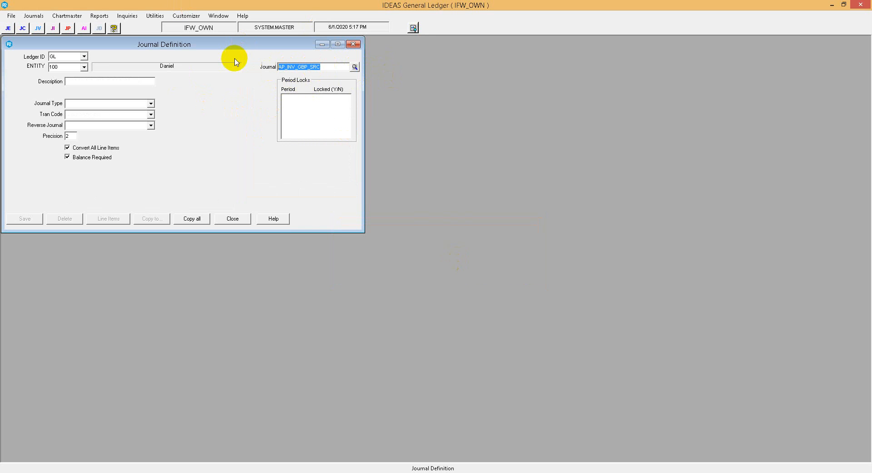
pyautogui.write('02')
pyautogui.write('4')
pyautogui.write('0')
pyautogui.write('AP INV')
# Enter the description "AP TRANS GBP SRC" for journal 0240.
pyautogui.press('BackSpace')
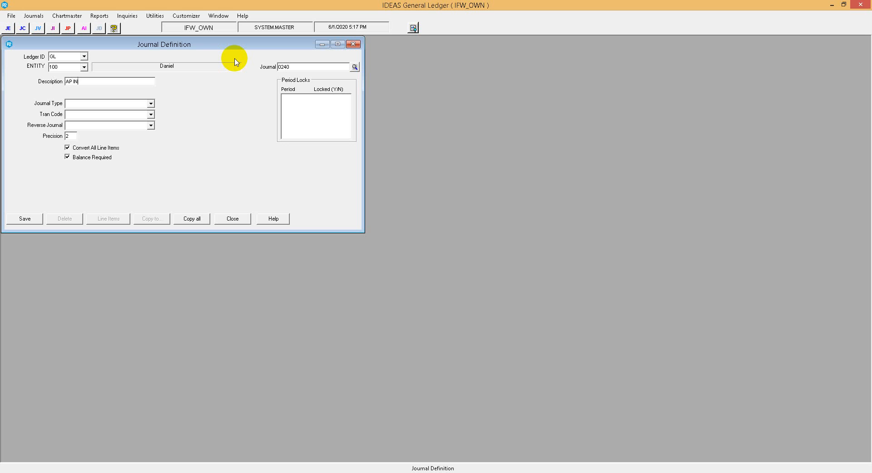
pyautogui.press('BackSpace')
pyautogui.press('BackSpace')
pyautogui.write('TRANS ')
pyautogui.write('GBP SOU')
pyautogui.press('BackSpace')
pyautogui.press('BackSpace')
pyautogui.write('RC')
pyautogui.press('Tab')
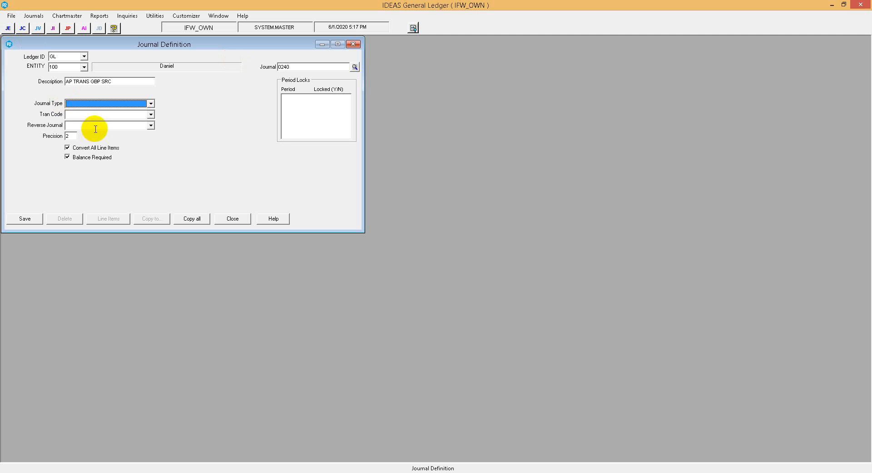
# Set journal 0240 to type Automated with tran code 805 - CY_GBP_SRC, and save it.
pyautogui.click(97, 104)
pyautogui.click(111, 113)
pyautogui.click(151, 115)
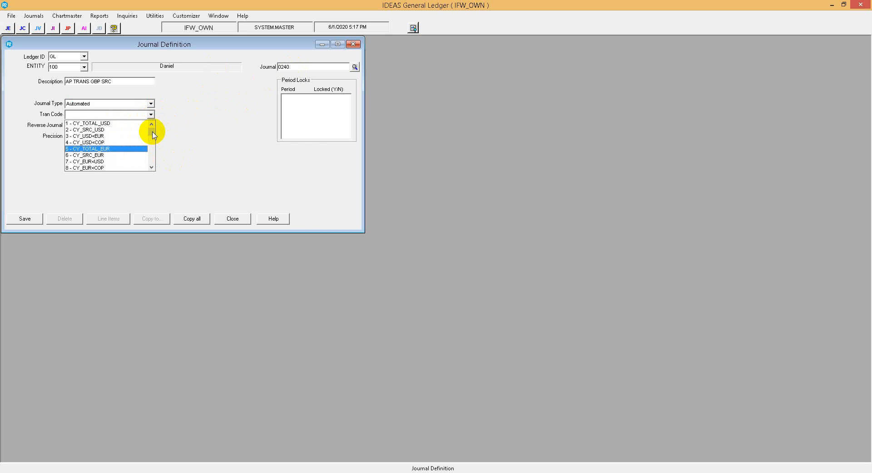
pyautogui.moveTo(154, 134); pyautogui.dragTo(151, 162)
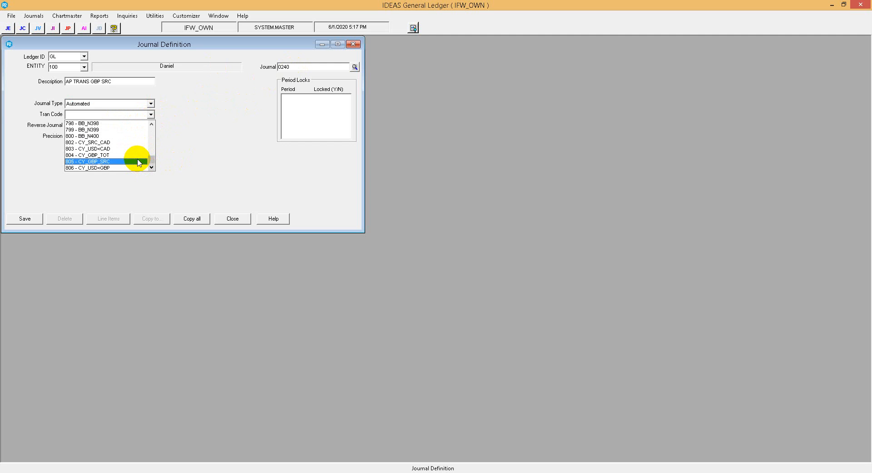
pyautogui.click(139, 161)
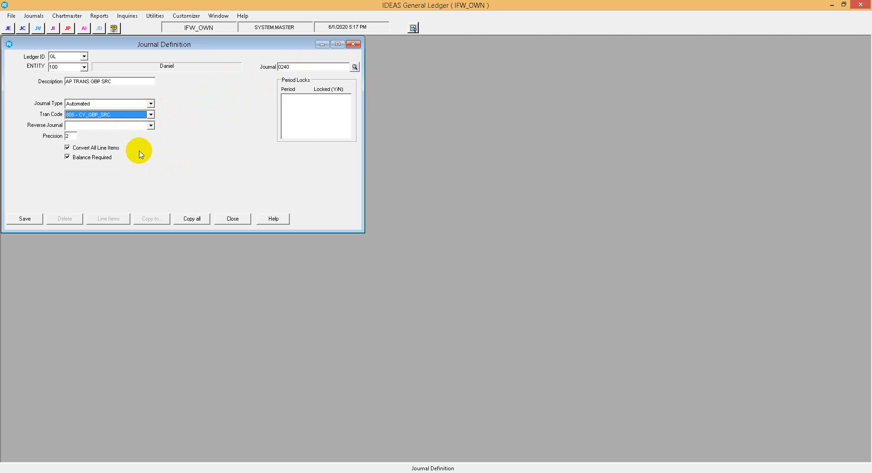
pyautogui.click(34, 219)
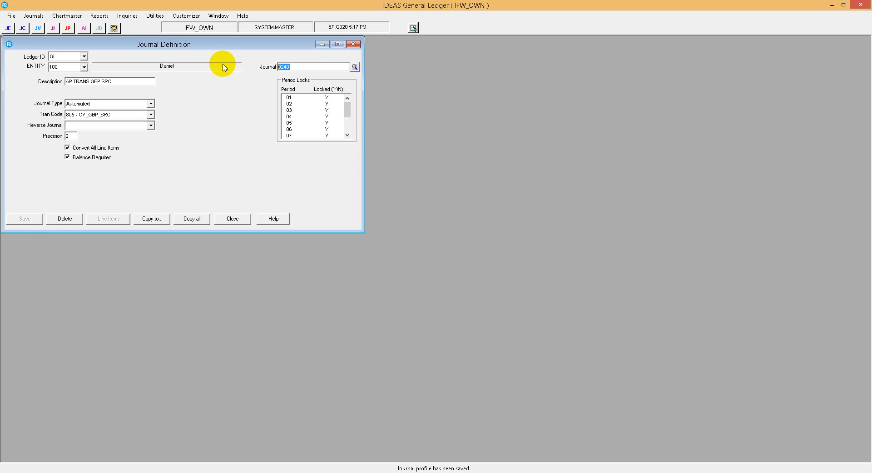
# Start another new journal definition with the journal code 0214.
pyautogui.write('0214')
pyautogui.press('Tab')
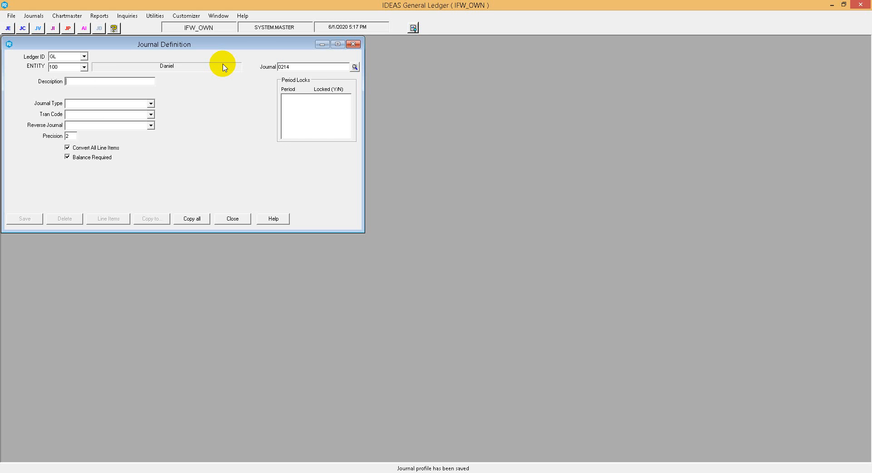
# Try the text-based journal code AP_INV_USD<GBP in place of the numeric code.
pyautogui.doubleClick(302, 68)
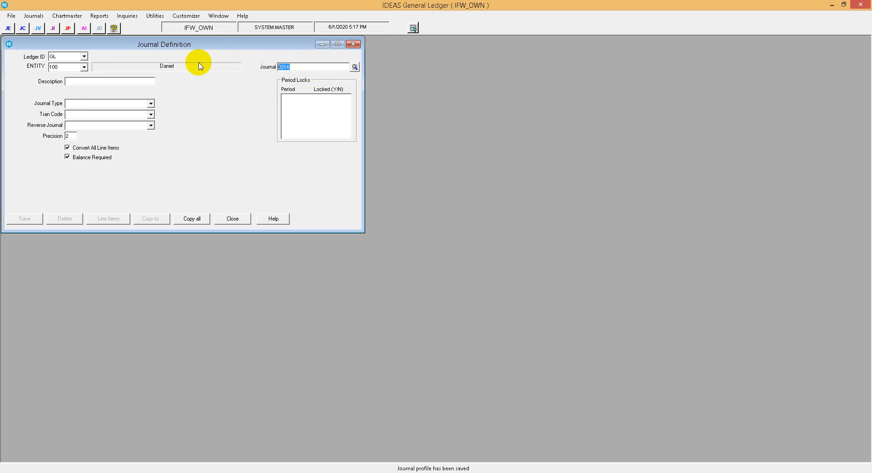
pyautogui.write('AP_INV_USD<GBP')
pyautogui.press('BackSpace')
pyautogui.press('BackSpace')
pyautogui.press('BackSpace')
pyautogui.press('BackSpace')
pyautogui.press('BackSpace')
pyautogui.press('BackSpace')
pyautogui.press('BackSpace')
pyautogui.press('BackSpace')
pyautogui.press('BackSpace')
pyautogui.press('BackSpace')
pyautogui.press('BackSpace')
pyautogui.press('BackSpace')
pyautogui.press('BackSpace')
pyautogui.press('BackSpace')
# Set the journal code to 0214 and enter the description "AP TRANS USD FROM GBP".
pyautogui.write('0214')
pyautogui.press('Tab')
pyautogui.press('Tab')
pyautogui.press('Tab')
pyautogui.press('Tab')
pyautogui.press('Tab')
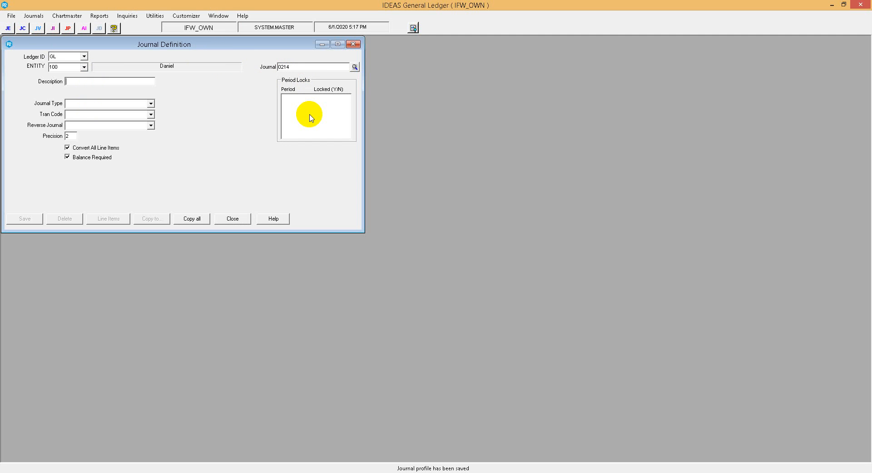
pyautogui.write('AP TRANS USD FROM GBP')
# Set journal 0214 to type Automated with tran code 806 - CY_USD<GBP, turn off Convert All Line Items, and save it.
pyautogui.click(149, 104)
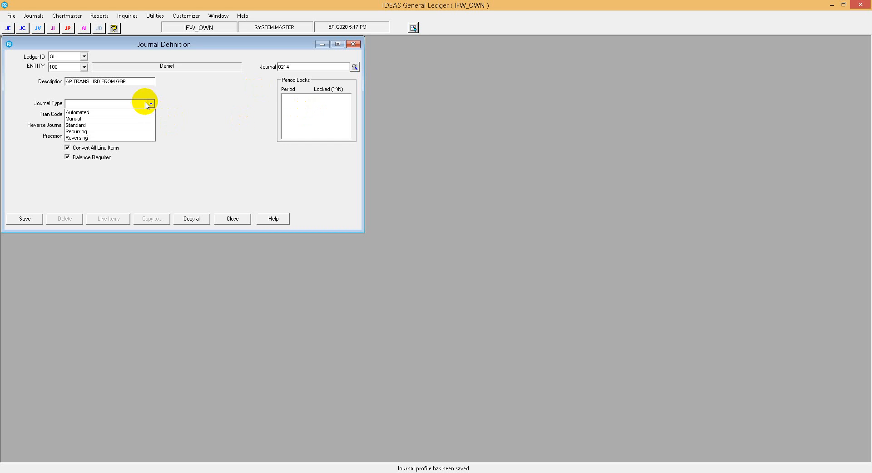
pyautogui.click(136, 112)
pyautogui.click(151, 114)
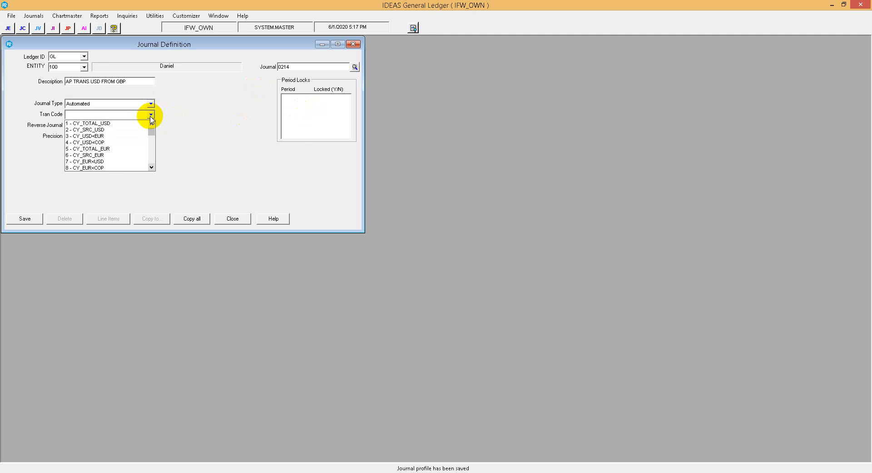
pyautogui.moveTo(152, 132); pyautogui.dragTo(150, 161)
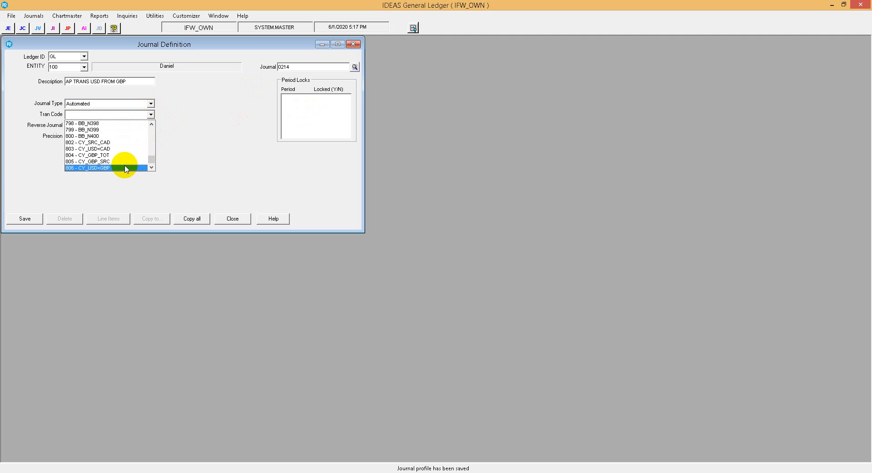
pyautogui.click(127, 168)
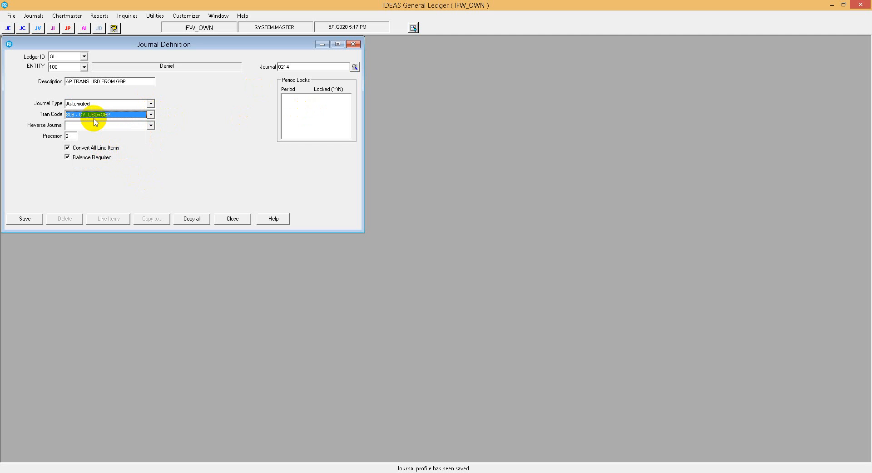
pyautogui.click(91, 147)
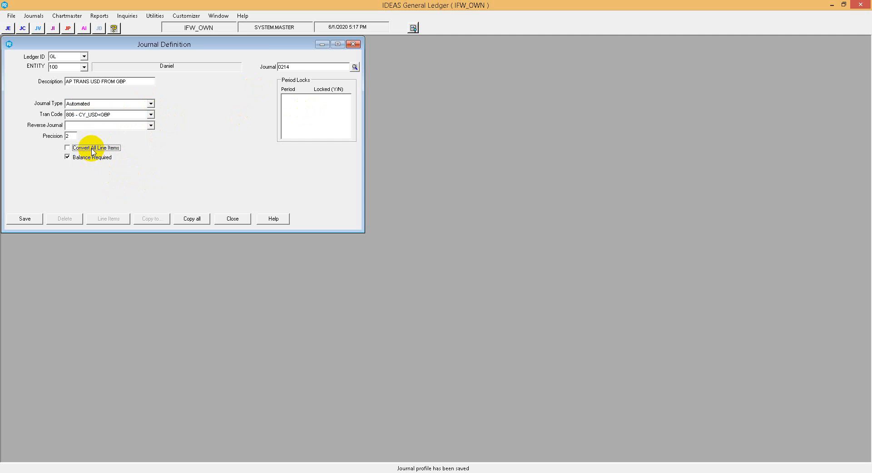
pyautogui.click(18, 217)
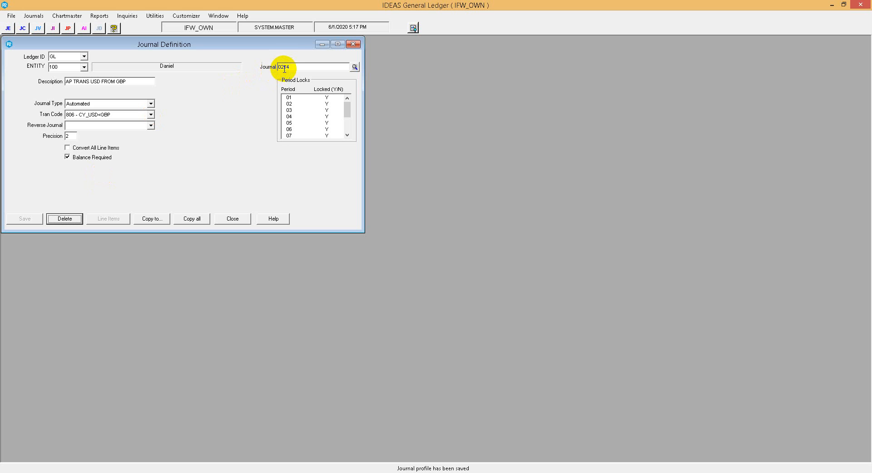
# Start a new journal definition with code 0340 and the description "AP DISB GBP SRC".
pyautogui.moveTo(280, 68); pyautogui.dragTo(303, 68)
pyautogui.write('3')
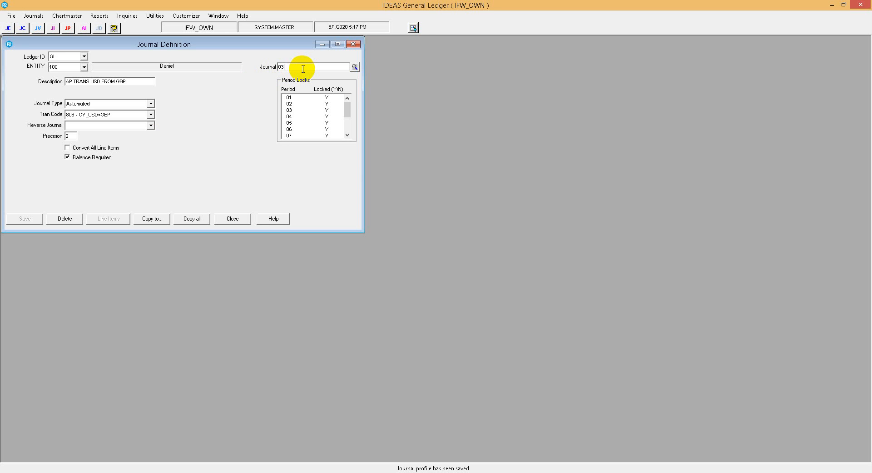
pyautogui.write('40')
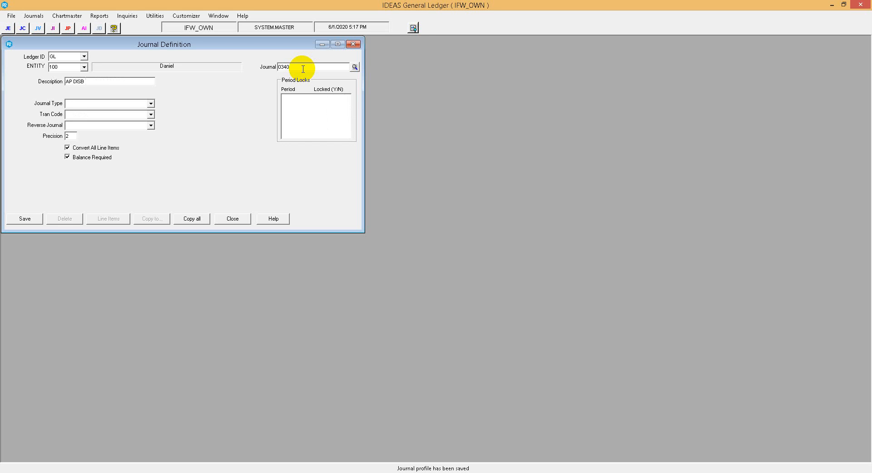
pyautogui.write('C')
pyautogui.press('Tab')
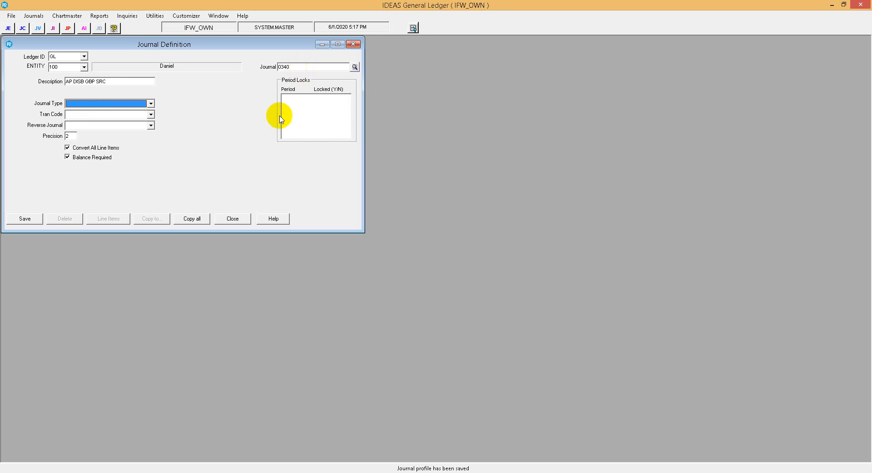
# Set journal 0340's type to Automated and its tran code to 805 - CY_GBP_SRC.
pyautogui.click(79, 104)
pyautogui.click(83, 114)
pyautogui.click(110, 114)
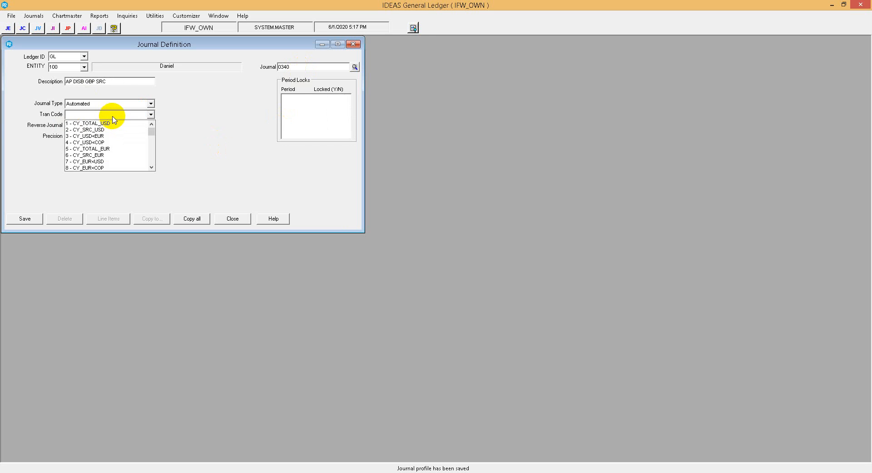
pyautogui.moveTo(151, 132); pyautogui.dragTo(147, 167)
pyautogui.click(122, 162)
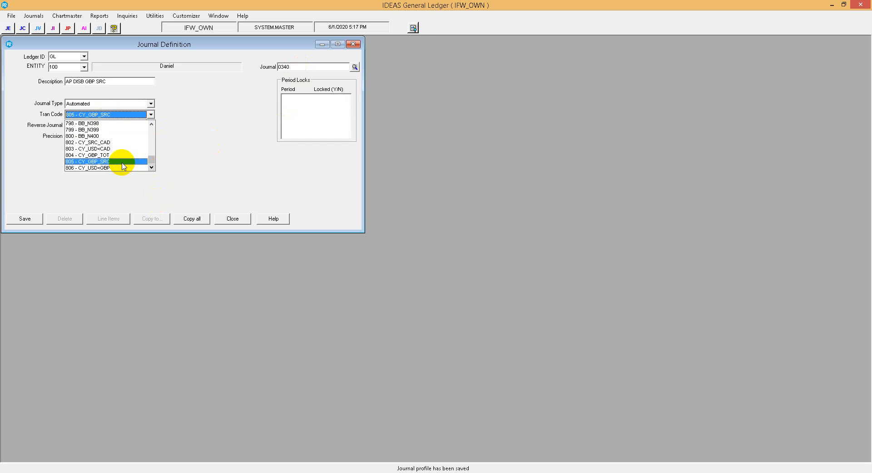
# Save journal 0340 and start journal definition 0314 with the description "AP DISB USD FROM GBP".
pyautogui.click(25, 219)
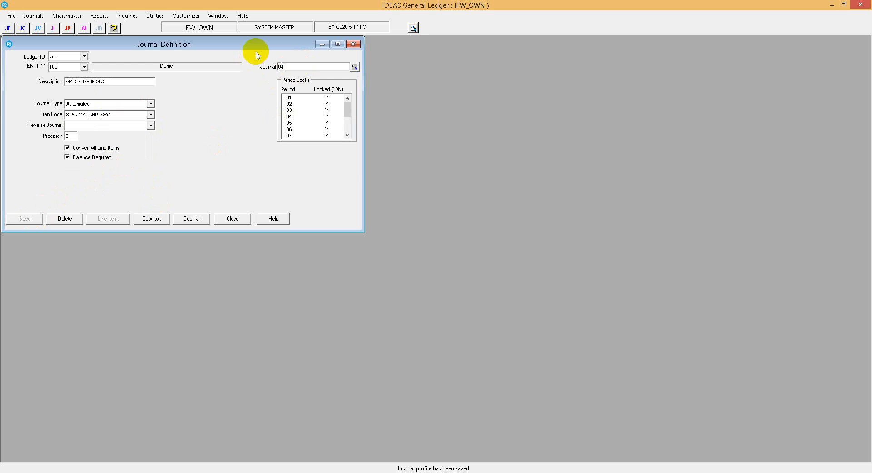
pyautogui.write('0314')
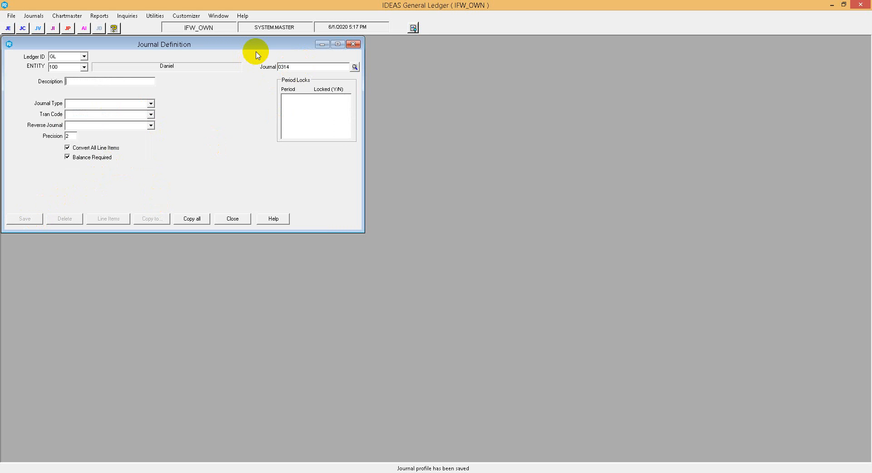
pyautogui.write('AP DISB USD FROM GBP')
# Set journal 0314 to type Automated with tran code 806 - CY_USD<GBP, turn off Convert All Line Items, and save it.
pyautogui.click(150, 103)
pyautogui.click(107, 112)
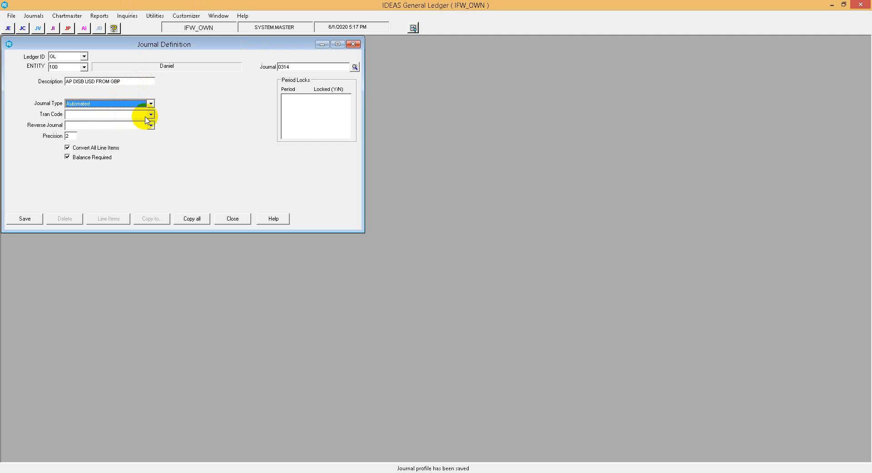
pyautogui.click(150, 114)
pyautogui.moveTo(153, 132); pyautogui.dragTo(143, 168)
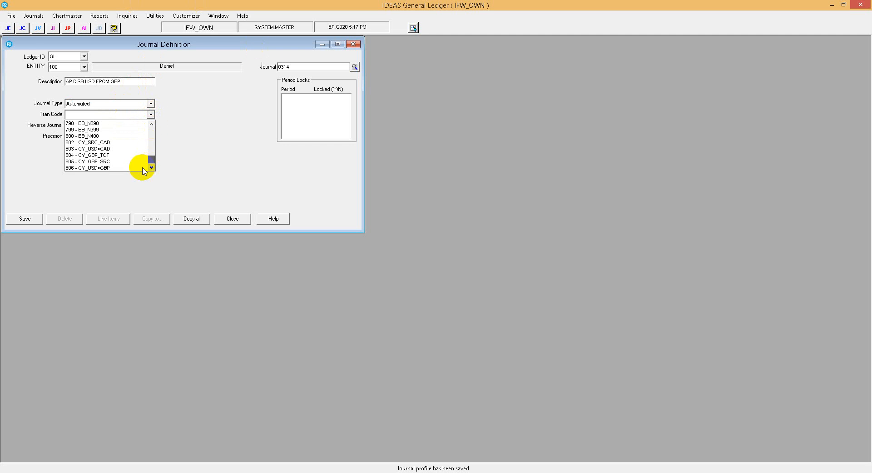
pyautogui.click(136, 168)
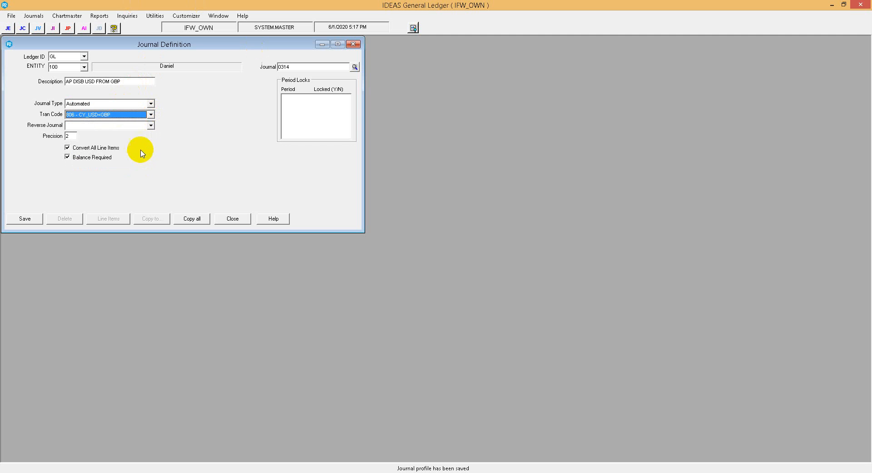
pyautogui.click(105, 148)
pyautogui.click(30, 219)
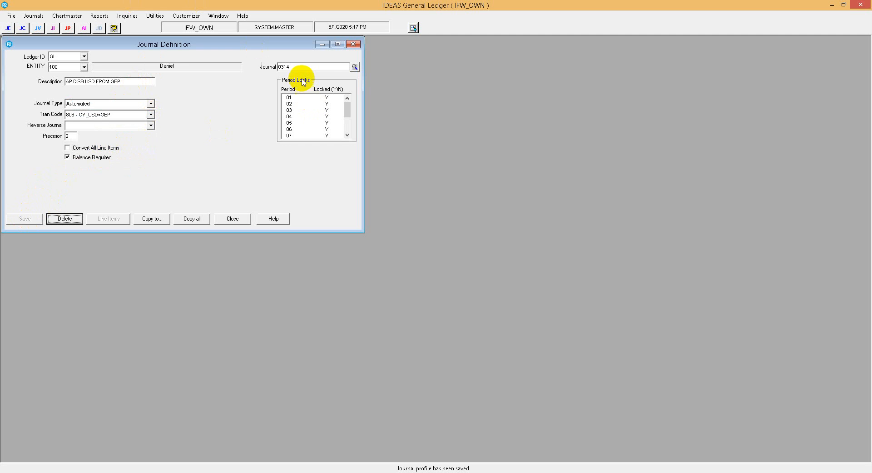
# Bring up the saved definition of journal 0340 for review.
pyautogui.moveTo(283, 67); pyautogui.dragTo(321, 64)
pyautogui.write('40')
pyautogui.press('Tab')
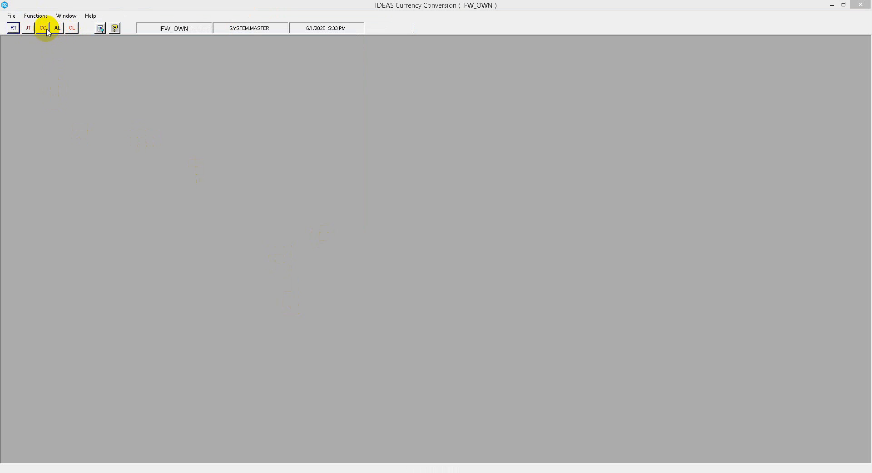
# In IDEAS Currency Conversion, open Journal Table Administration for ledger GL, entity 100, with source currency Great Britain Pounds and target currency US DOLLARS.
pyautogui.click(29, 28)
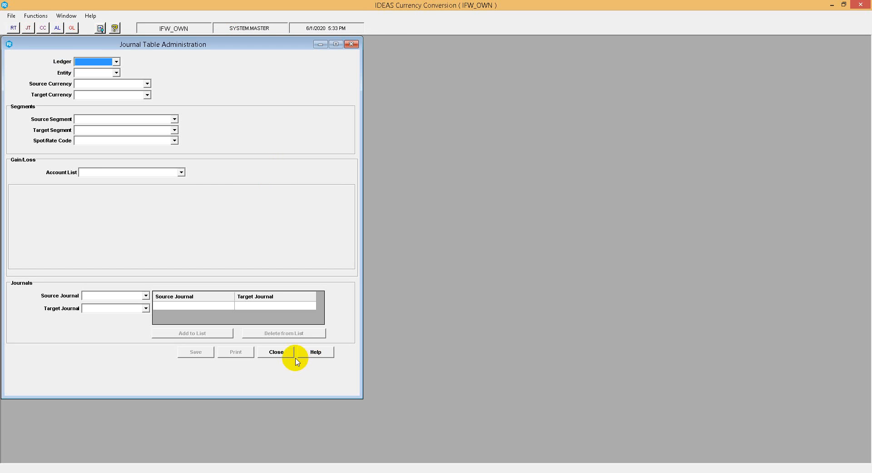
pyautogui.click(282, 351)
pyautogui.click(36, 17)
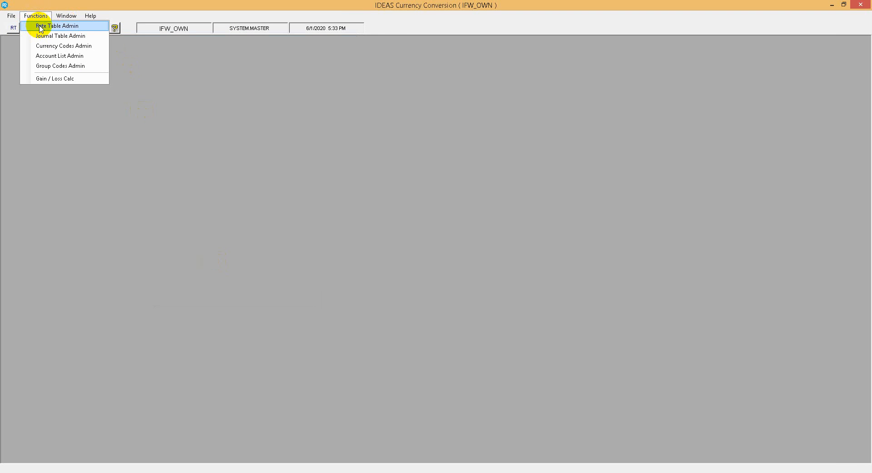
pyautogui.click(47, 37)
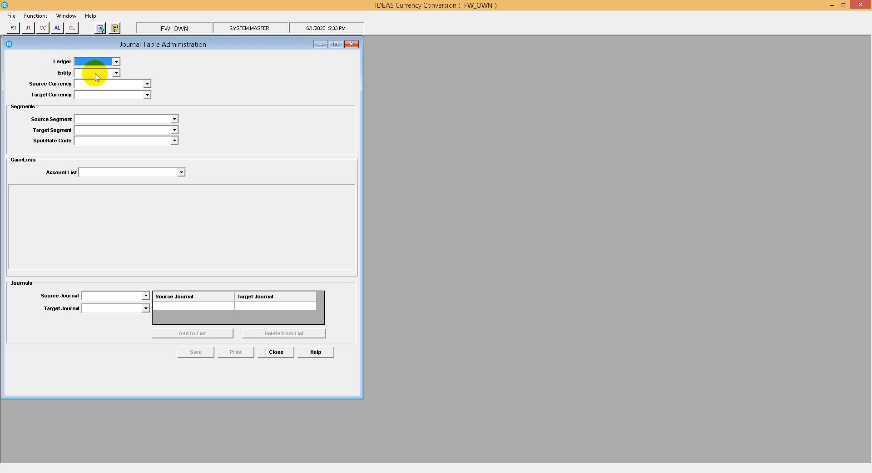
pyautogui.click(101, 71)
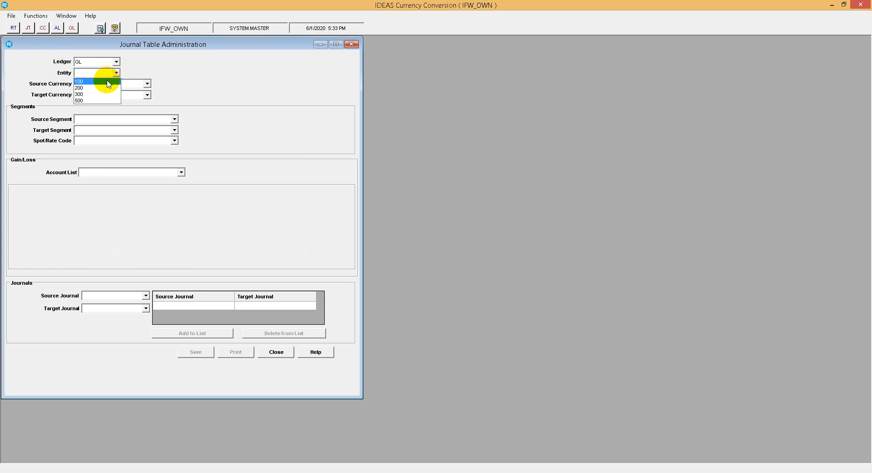
pyautogui.click(118, 83)
pyautogui.click(147, 84)
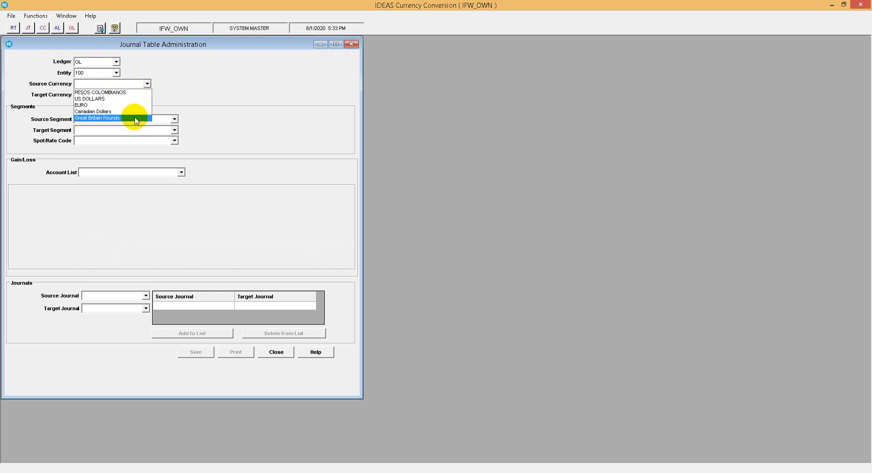
pyautogui.click(136, 119)
pyautogui.click(147, 95)
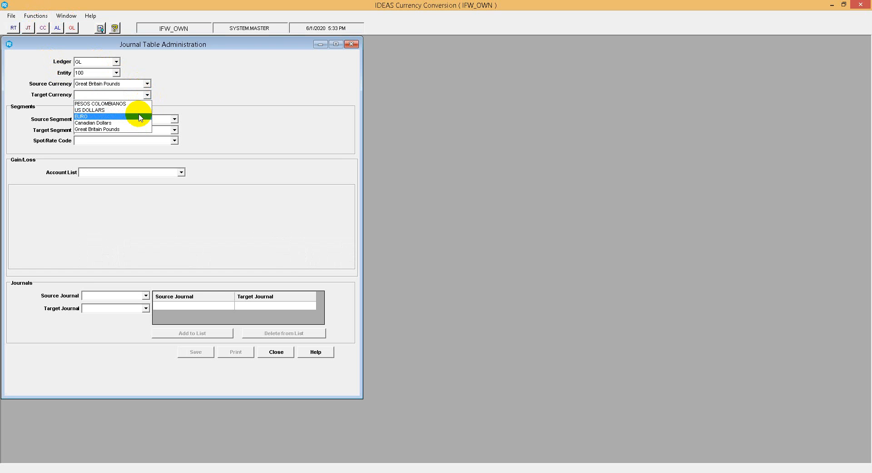
pyautogui.click(140, 110)
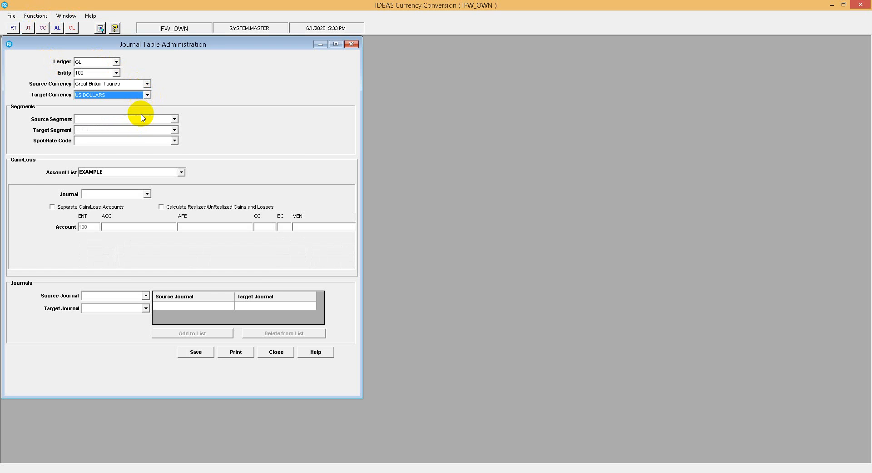
# Set the source segment to 404 Current year GBP soure, the target segment to 405 Current year USD from GBP, and the spot/rate code to Multiply.
pyautogui.click(173, 120)
pyautogui.moveTo(175, 135); pyautogui.dragTo(175, 166)
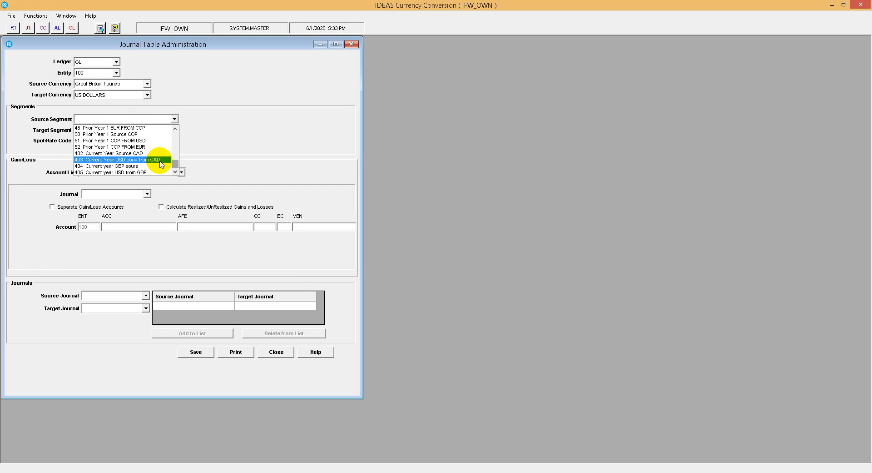
pyautogui.click(159, 166)
pyautogui.click(174, 130)
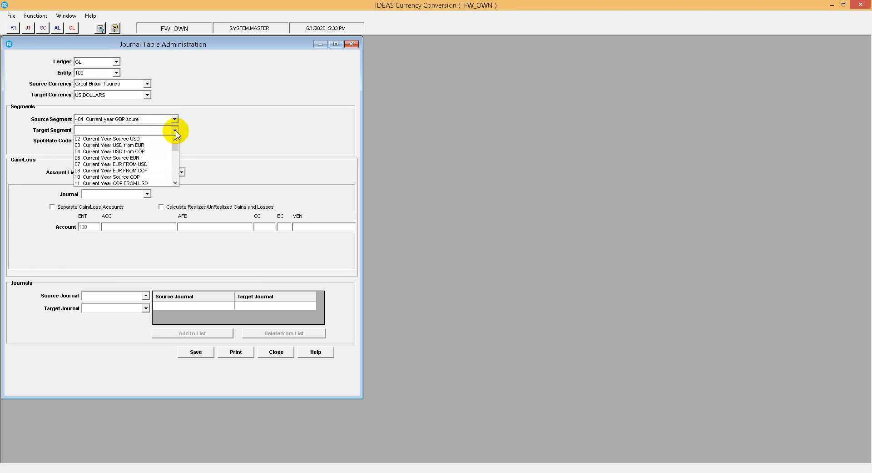
pyautogui.moveTo(177, 147); pyautogui.dragTo(172, 175)
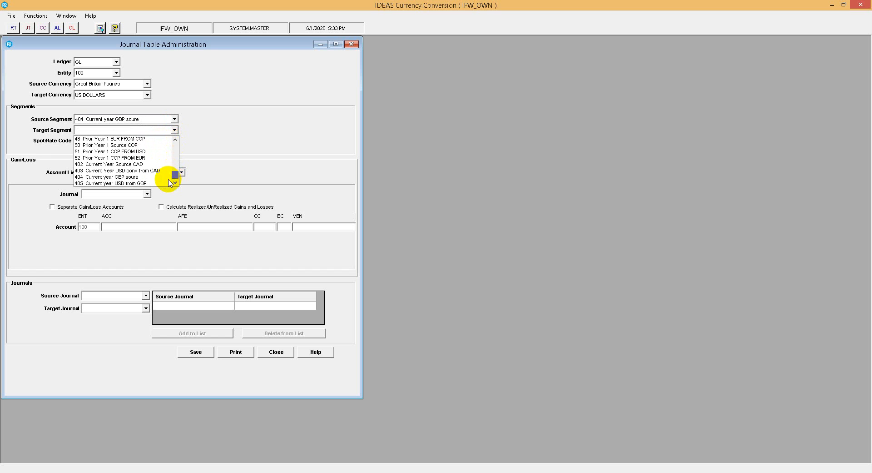
pyautogui.click(159, 184)
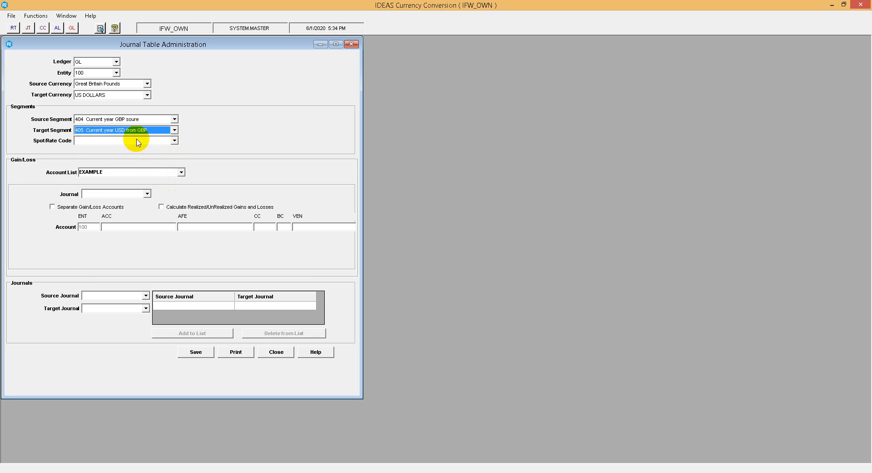
pyautogui.click(171, 143)
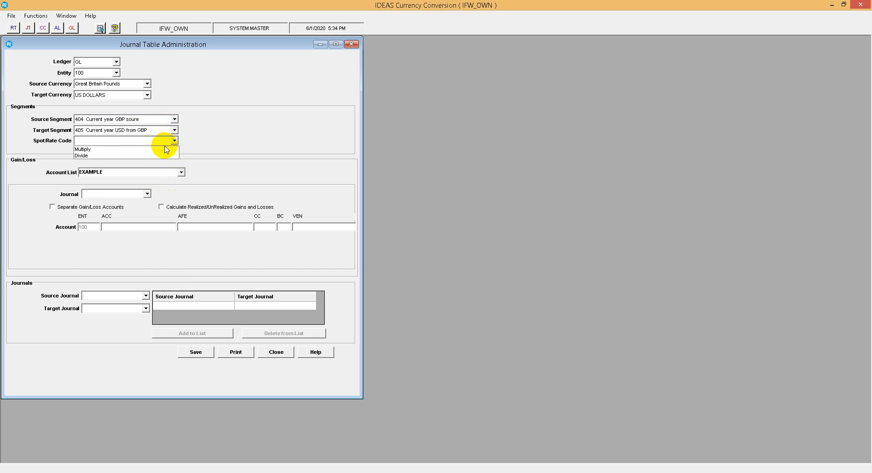
pyautogui.click(159, 149)
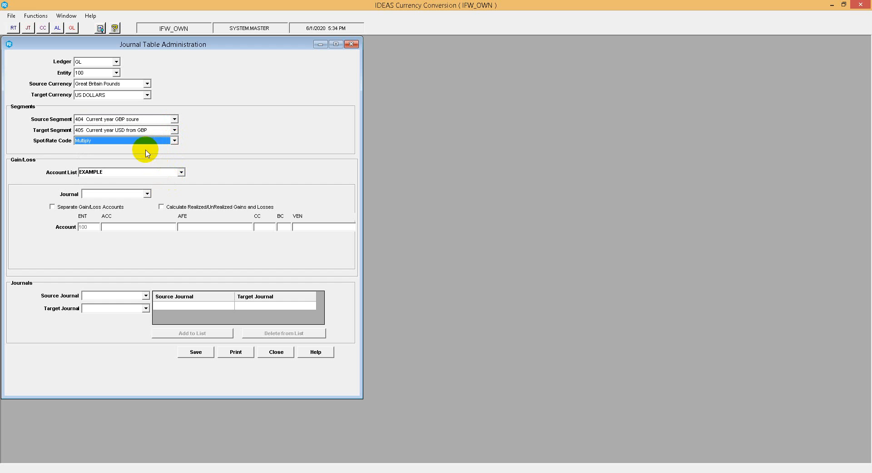
# Check which journals are available for gain/loss and close the journal table.
pyautogui.click(146, 194)
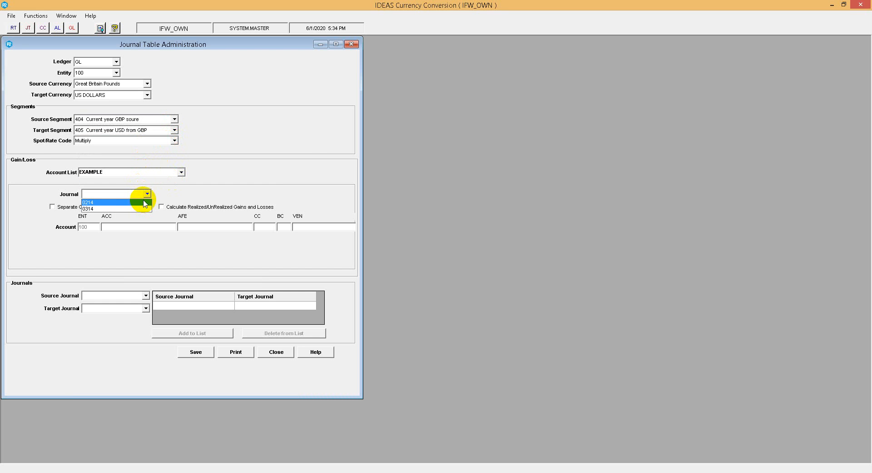
pyautogui.click(147, 194)
pyautogui.click(147, 193)
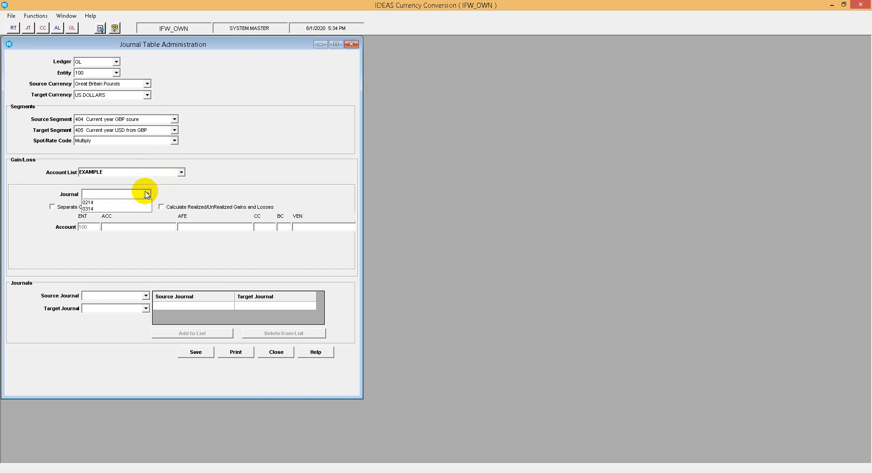
pyautogui.click(175, 190)
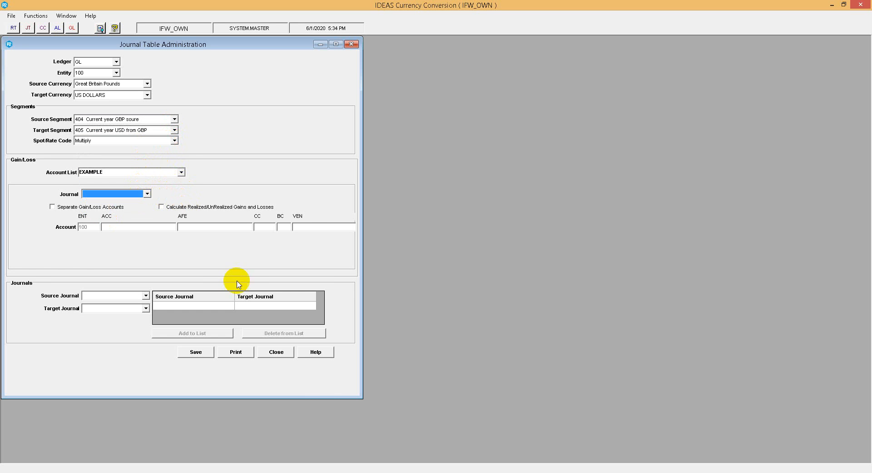
pyautogui.click(278, 352)
pyautogui.click(432, 275)
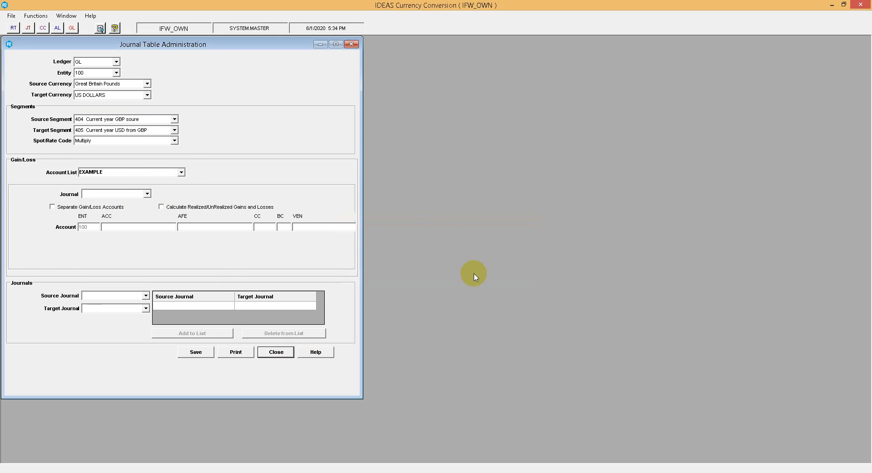
# Switch to IDEAS General Ledger and start journal definition 1241 with the description "REALIZED FX USD FROM GBP".
pyautogui.moveTo(468, 471)
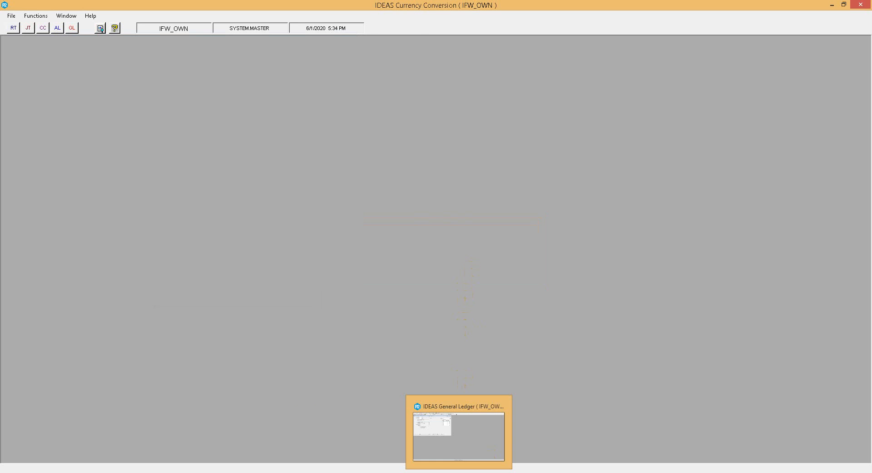
pyautogui.click(459, 436)
pyautogui.click(309, 67)
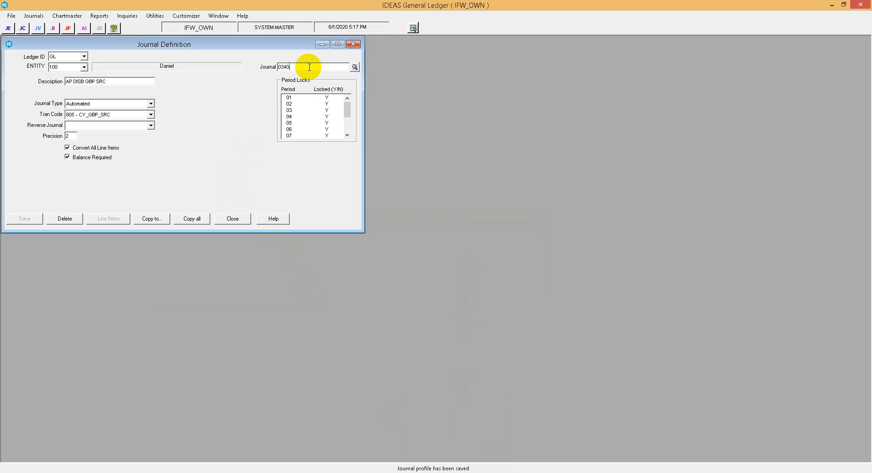
pyautogui.moveTo(281, 68); pyautogui.dragTo(243, 68)
pyautogui.doubleClick(287, 67)
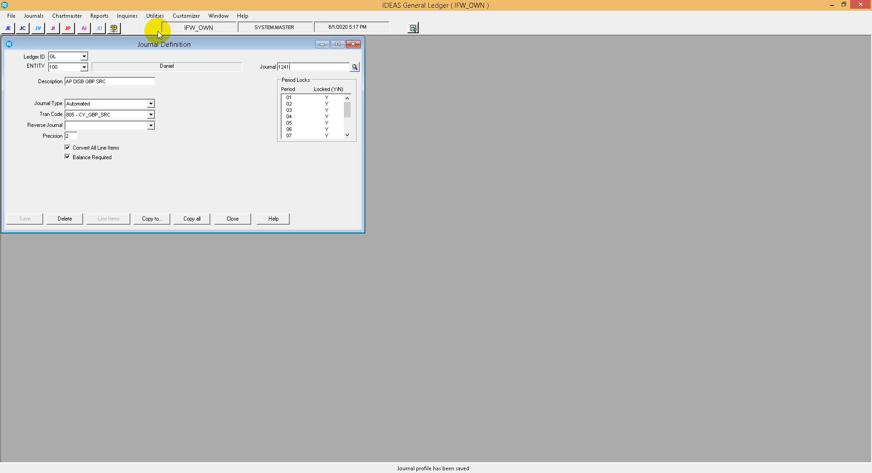
pyautogui.press('Tab')
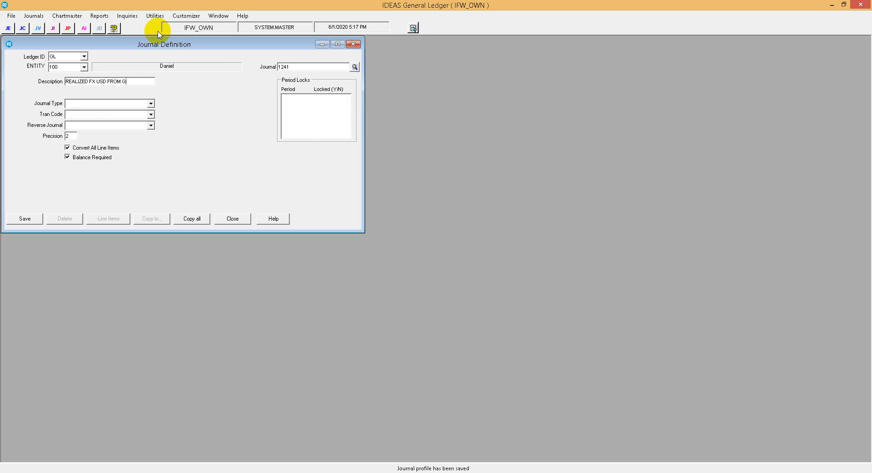
# Set journal 1241 to type Automated with tran code 806 - CY_USD<GBP, turn off Convert All Line Items, and save it.
pyautogui.click(150, 103)
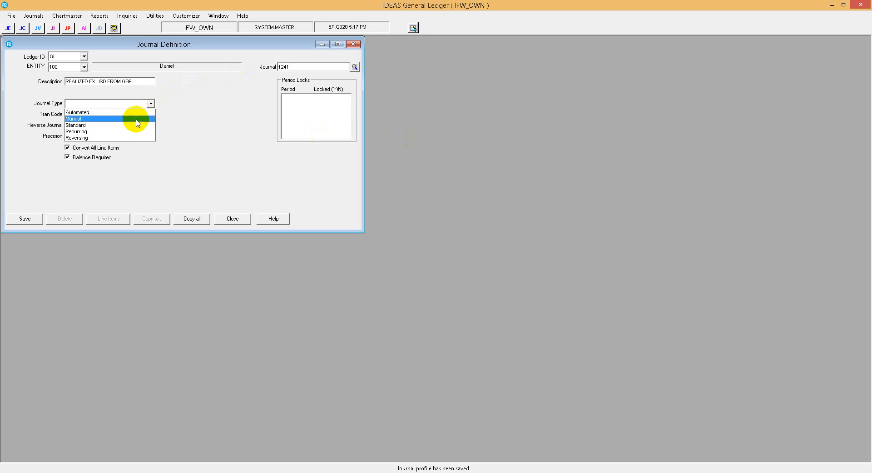
pyautogui.click(144, 112)
pyautogui.click(151, 114)
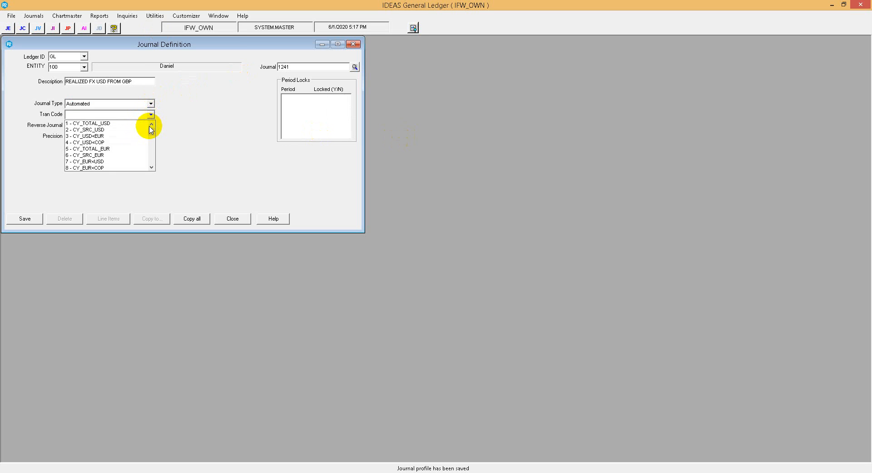
pyautogui.moveTo(150, 124); pyautogui.dragTo(148, 168)
pyautogui.click(132, 168)
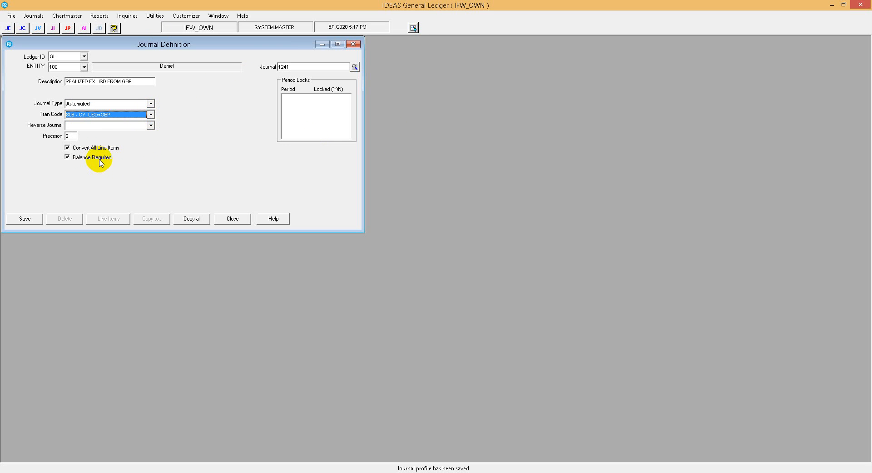
pyautogui.click(91, 148)
pyautogui.click(21, 218)
# Start journal definition 1341 with the description "UNREALIZED FX USD FROM GBP".
pyautogui.click(282, 67)
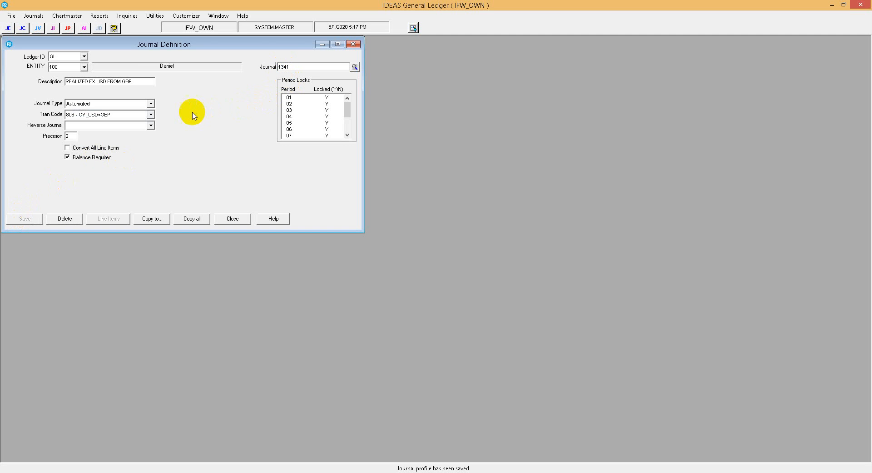
pyautogui.click(135, 80)
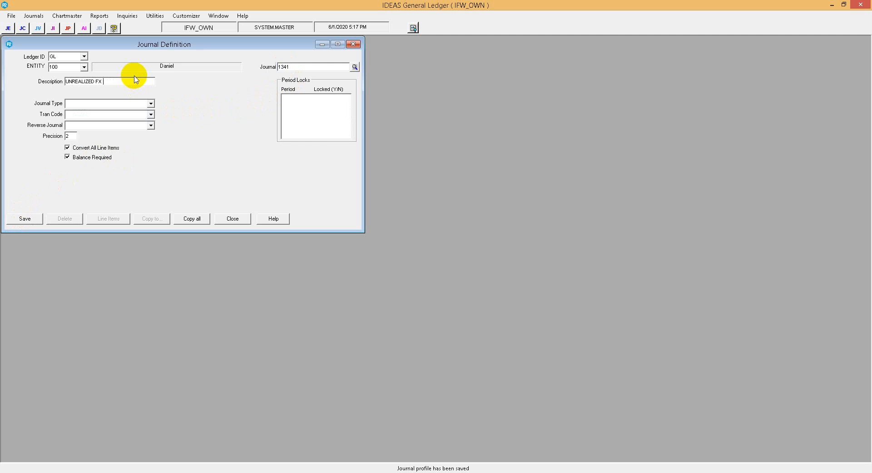
pyautogui.press('Tab')
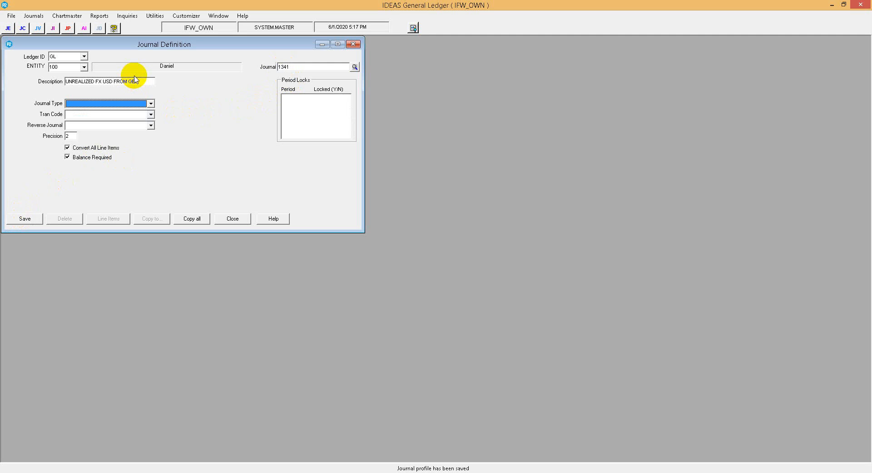
# Set journal 1341 to type Automated with tran code 806 - CY_USD<GBP, turn off Convert All Line Items, and save it.
pyautogui.click(128, 105)
pyautogui.click(130, 113)
pyautogui.click(151, 114)
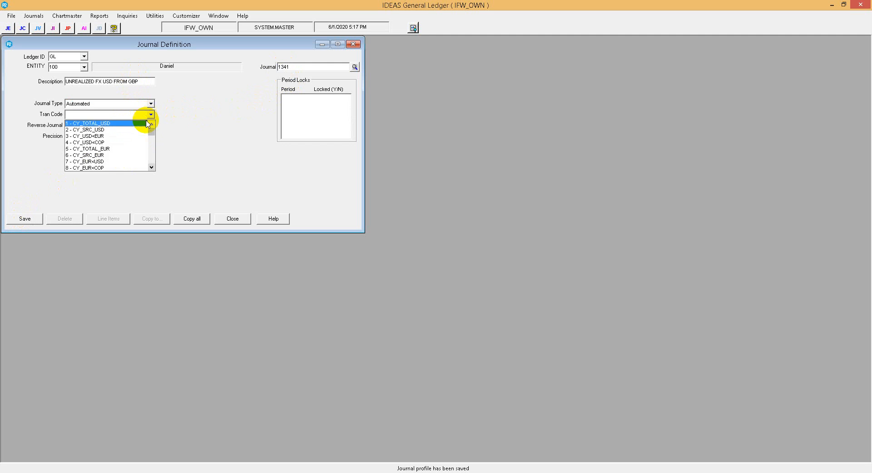
pyautogui.moveTo(152, 122); pyautogui.dragTo(151, 163)
pyautogui.click(126, 169)
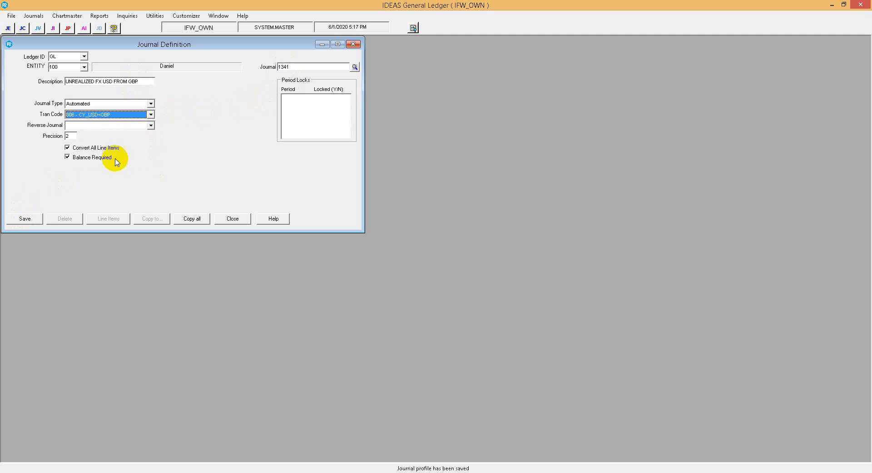
pyautogui.click(92, 150)
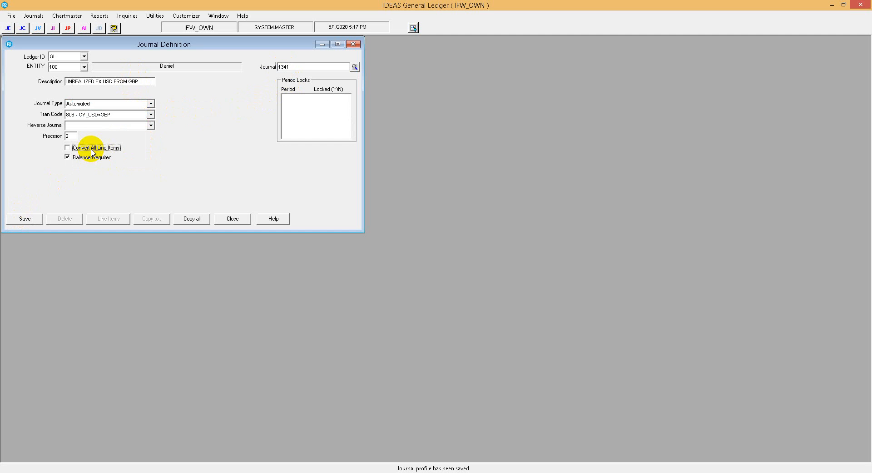
pyautogui.click(26, 219)
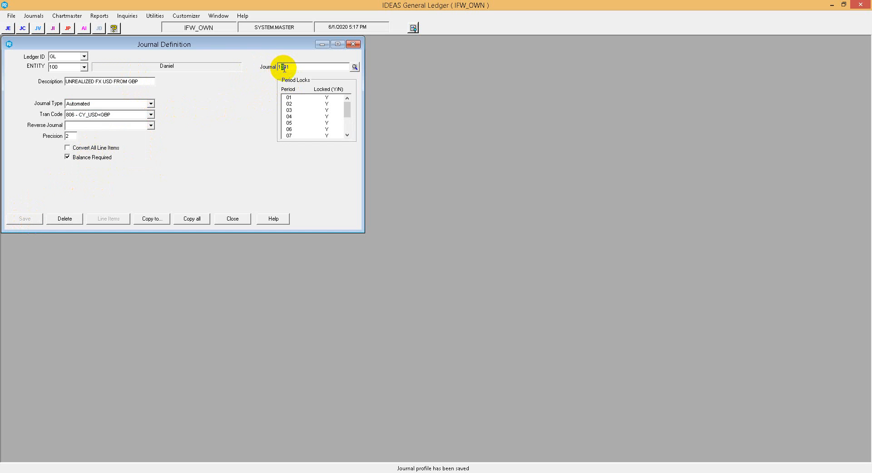
# Define journal 1441 as "REVERSING", type Automated, tran code 806 - CY_USD<GBP, with Convert All Line Items off, and save it.
pyautogui.write('4')
pyautogui.press('Tab')
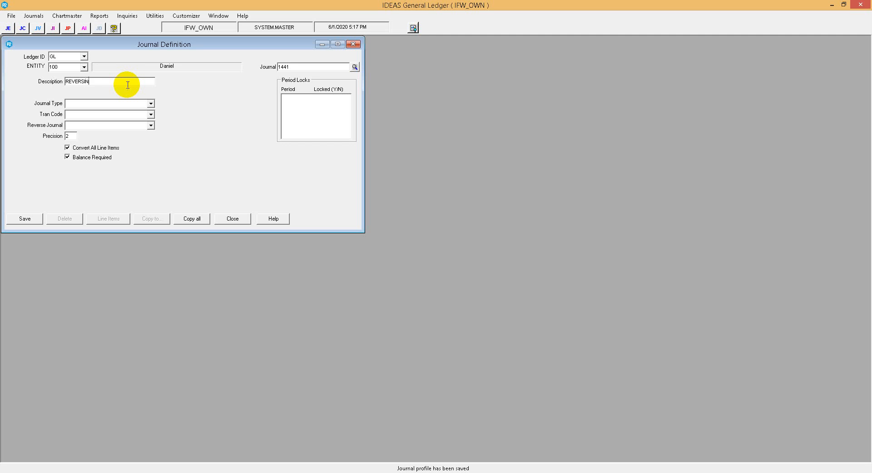
pyautogui.click(117, 103)
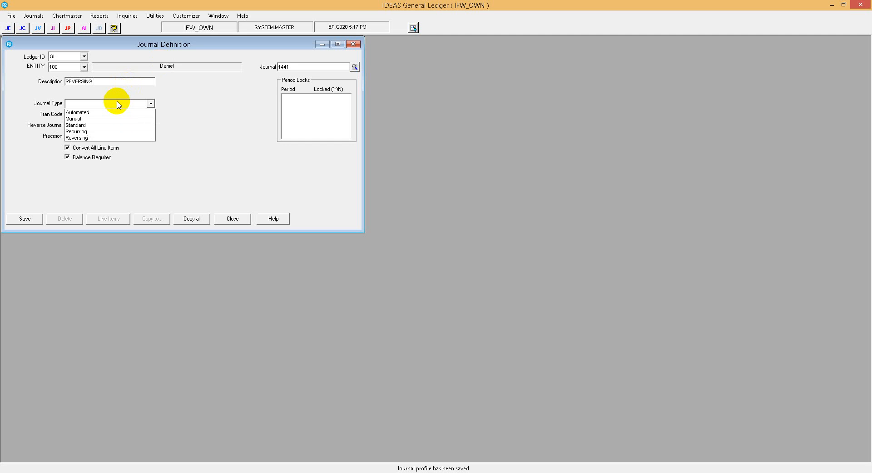
pyautogui.click(108, 114)
pyautogui.click(127, 115)
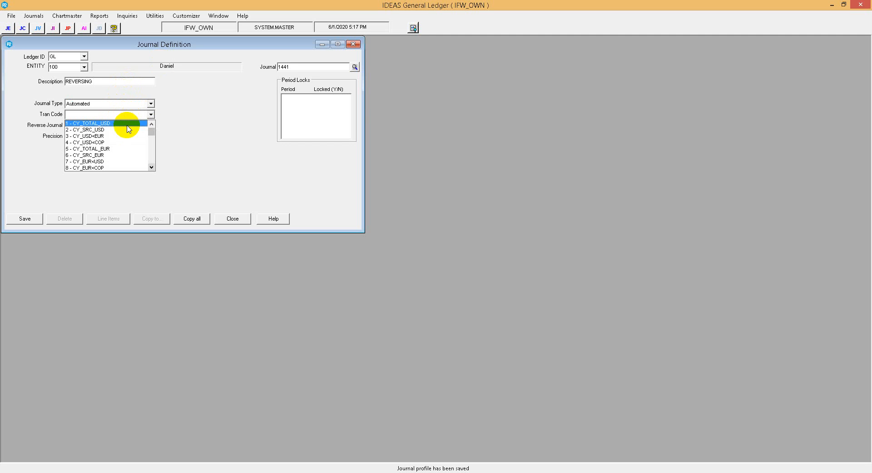
pyautogui.moveTo(151, 128); pyautogui.dragTo(154, 167)
pyautogui.click(113, 167)
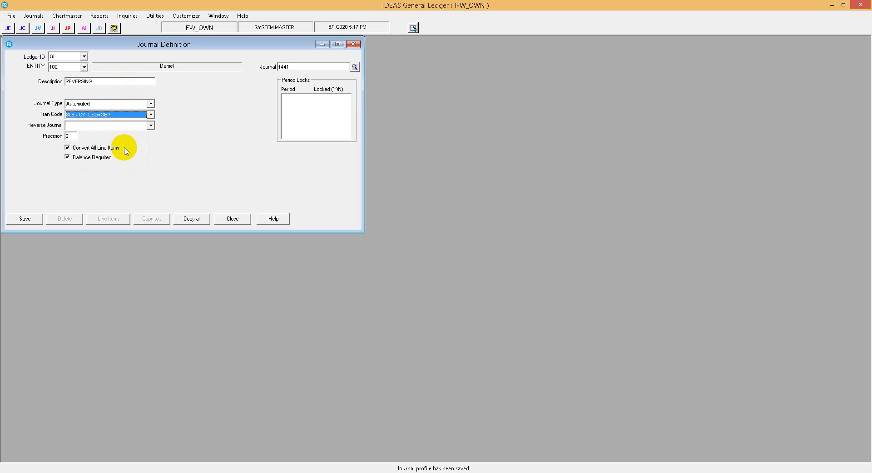
pyautogui.click(106, 149)
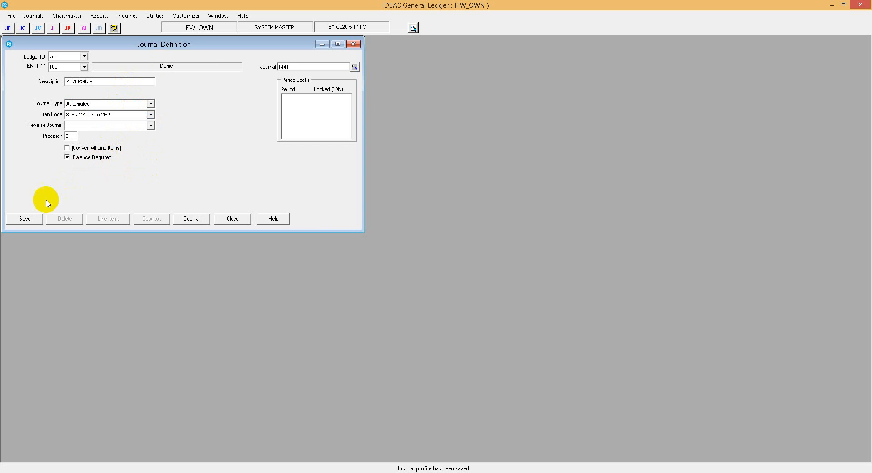
pyautogui.click(23, 217)
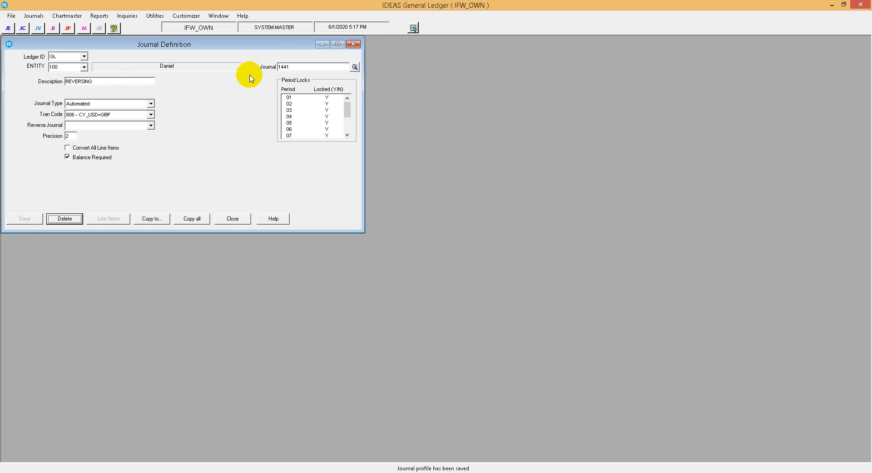
# Check which reverse journals are available for journal 1341 and close the journal definition.
pyautogui.click(151, 125)
pyautogui.moveTo(150, 140); pyautogui.dragTo(192, 144)
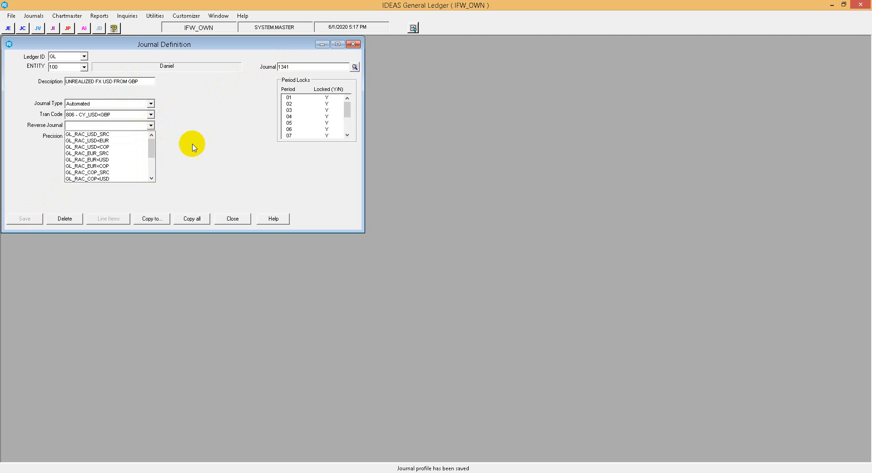
pyautogui.click(192, 150)
pyautogui.moveTo(299, 66); pyautogui.dragTo(265, 67)
pyautogui.rightClick(289, 69)
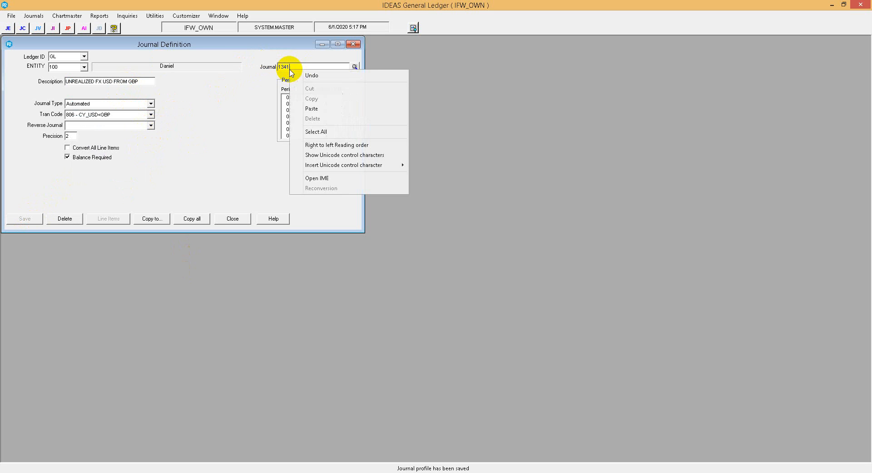
pyautogui.click(296, 67)
pyautogui.click(354, 45)
# Reopen the journal definitions for ledger GL, entity 100, and look up journal 1414.
pyautogui.click(155, 16)
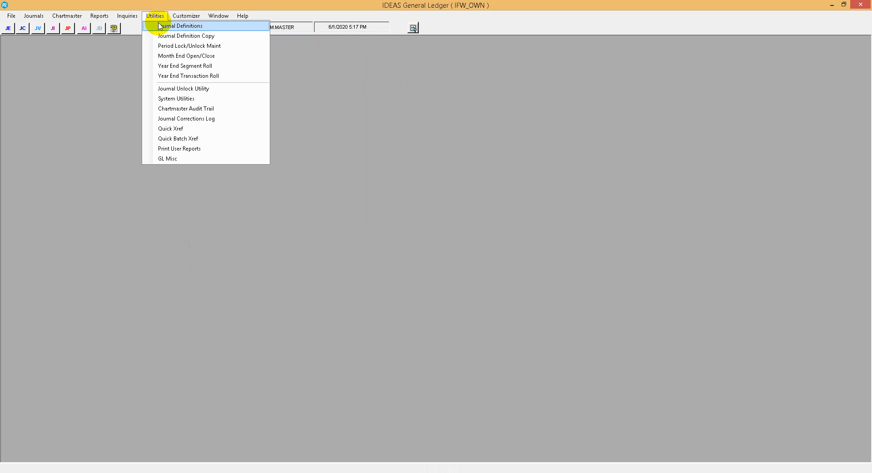
pyautogui.click(157, 26)
pyautogui.click(68, 57)
pyautogui.click(58, 65)
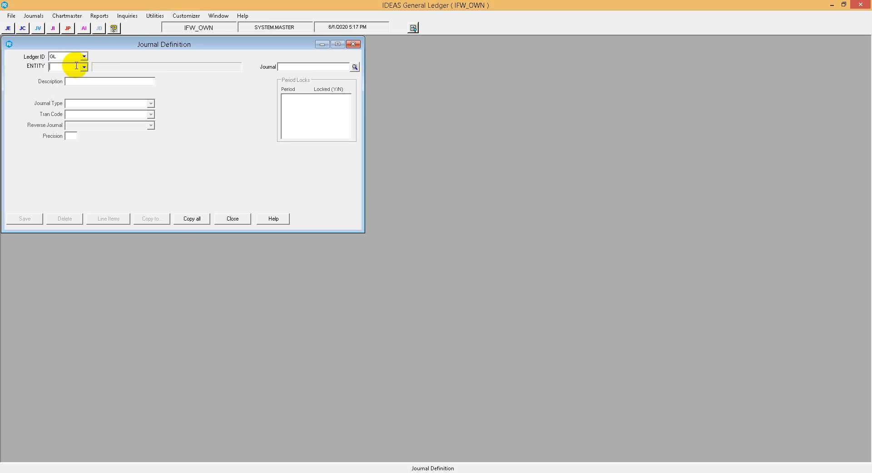
pyautogui.click(72, 68)
pyautogui.click(76, 68)
pyautogui.write('10')
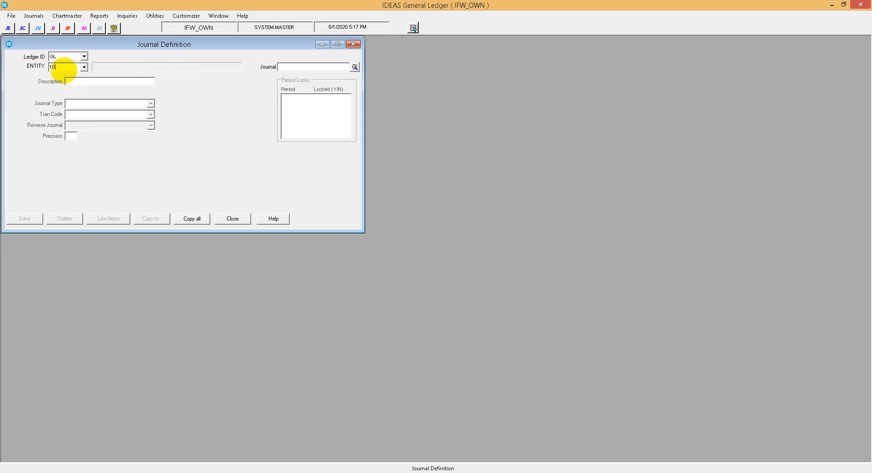
pyautogui.write('0')
pyautogui.press('Tab')
pyautogui.write('14')
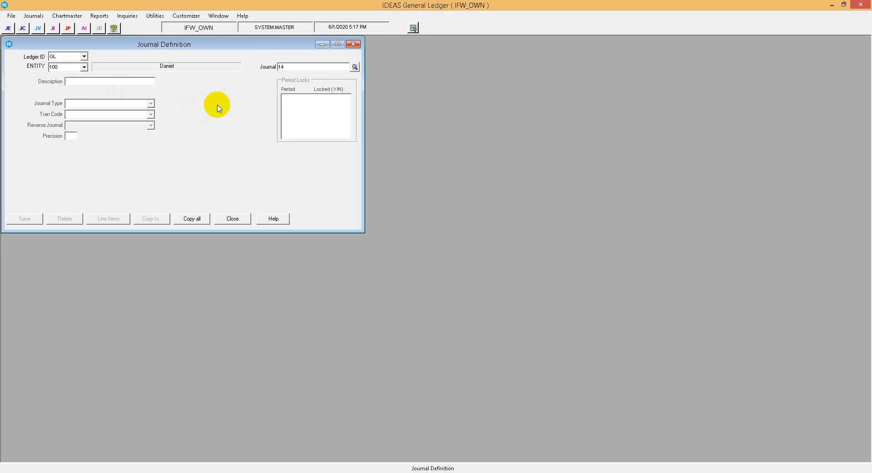
pyautogui.write('14')
pyautogui.press('Tab')
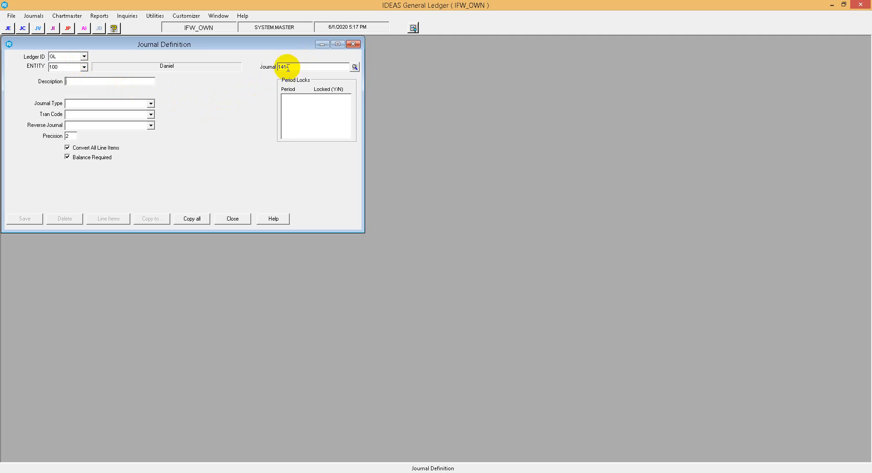
# Look up journal definitions 1214 and 0214 for entity 100 to check the GBP journal numbering.
pyautogui.moveTo(286, 67); pyautogui.dragTo(250, 67)
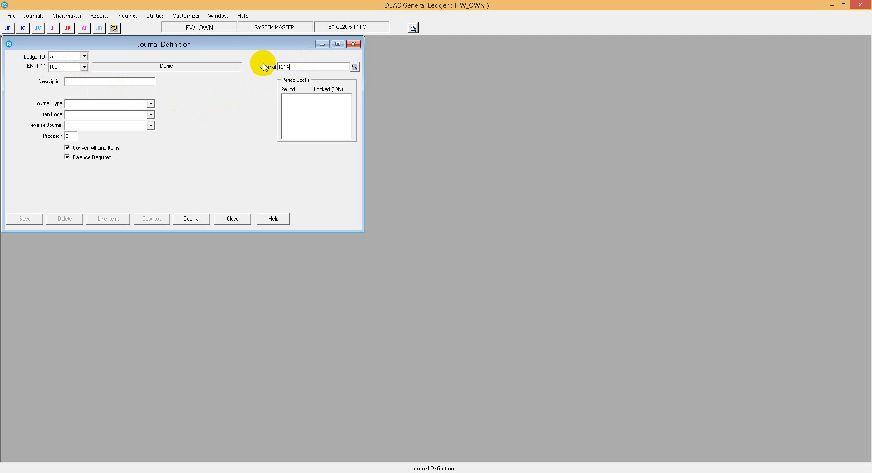
pyautogui.press('Tab')
pyautogui.click(289, 67)
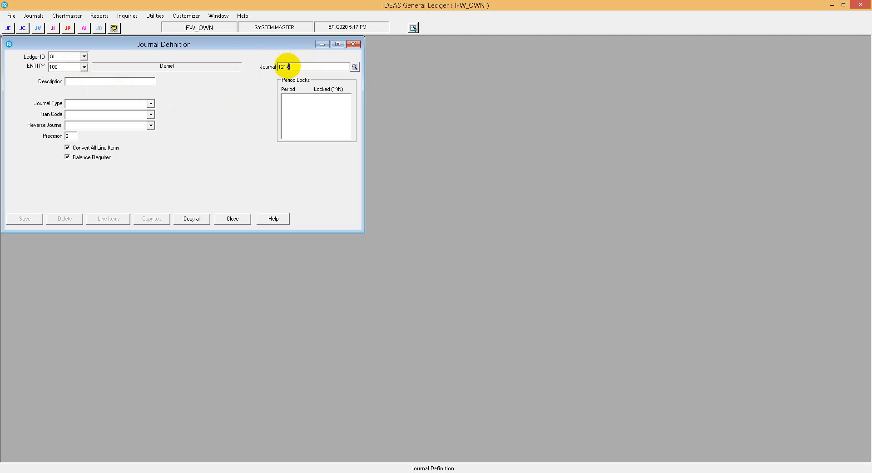
pyautogui.moveTo(287, 67); pyautogui.dragTo(271, 66)
pyautogui.write('02')
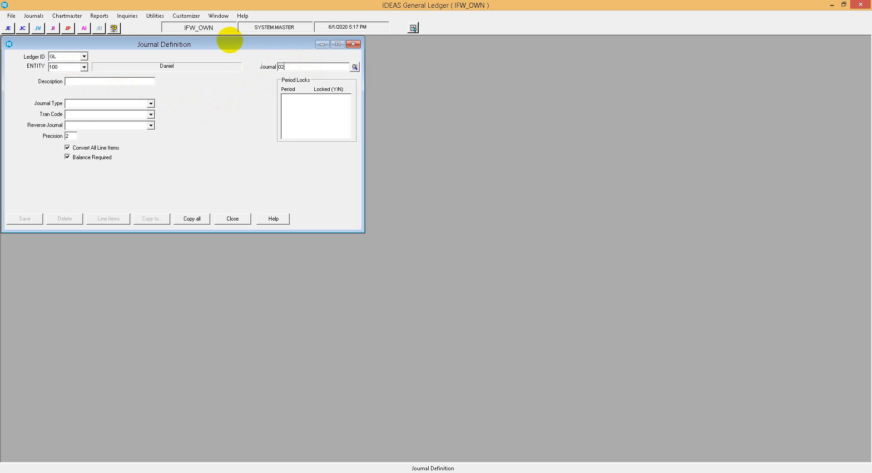
pyautogui.write('14')
pyautogui.press('Tab')
pyautogui.click(290, 68)
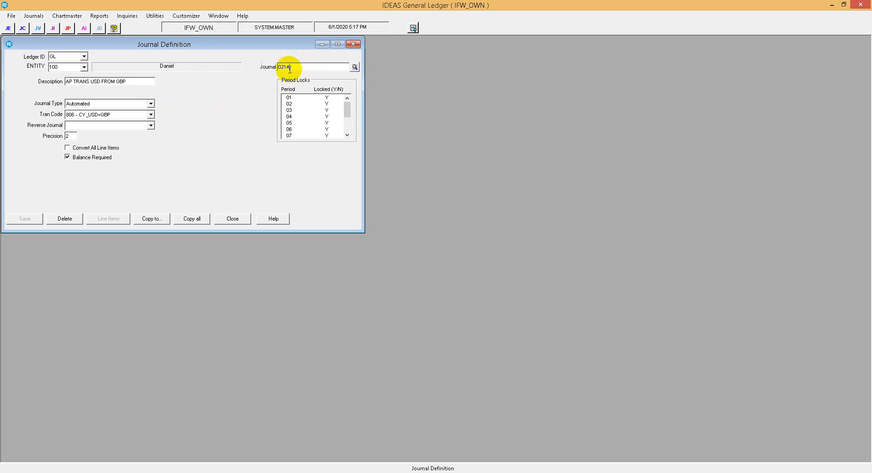
# Check whether journal numbers 0241 and 1214 are already defined for entity 100.
pyautogui.moveTo(286, 68); pyautogui.dragTo(298, 70)
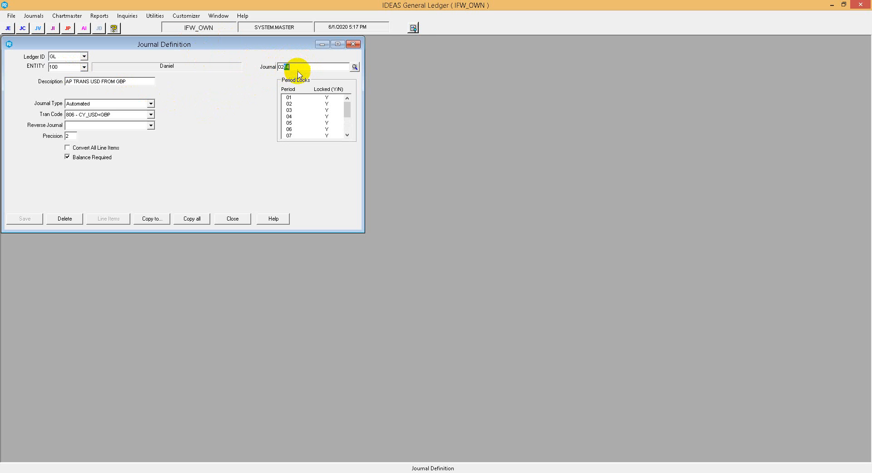
pyautogui.write('41')
pyautogui.press('Tab')
pyautogui.click(290, 67)
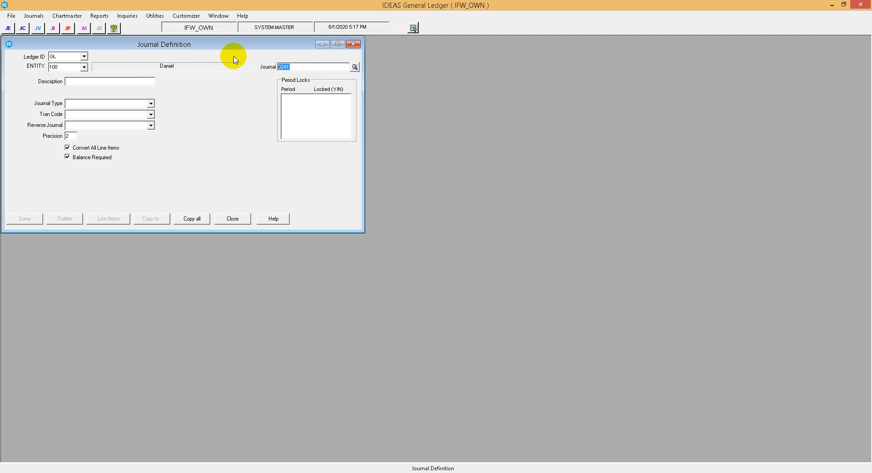
pyautogui.write('1214')
pyautogui.press('Tab')
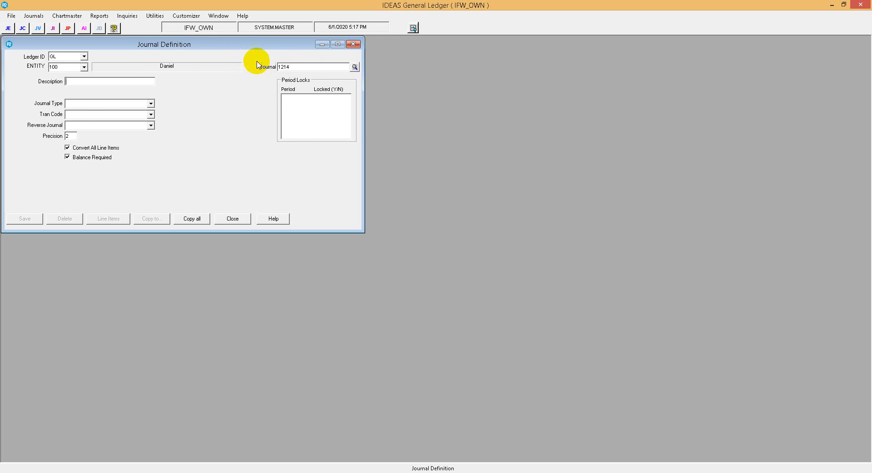
# Bring up the realized FX journal definition 1241 and delete it.
pyautogui.moveTo(284, 65); pyautogui.dragTo(299, 69)
pyautogui.write('41')
pyautogui.press('Tab')
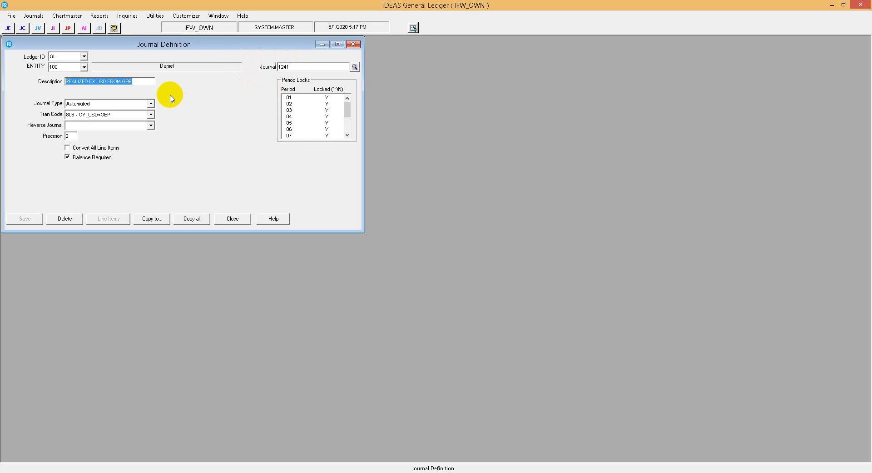
pyautogui.click(60, 218)
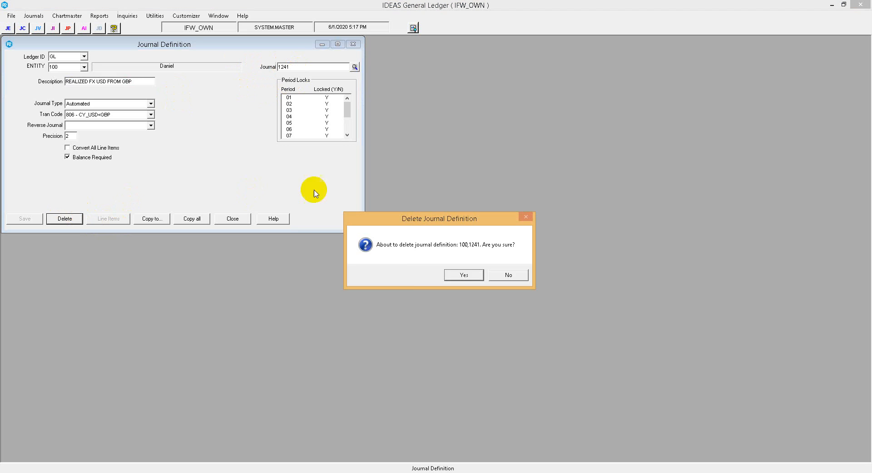
pyautogui.click(457, 276)
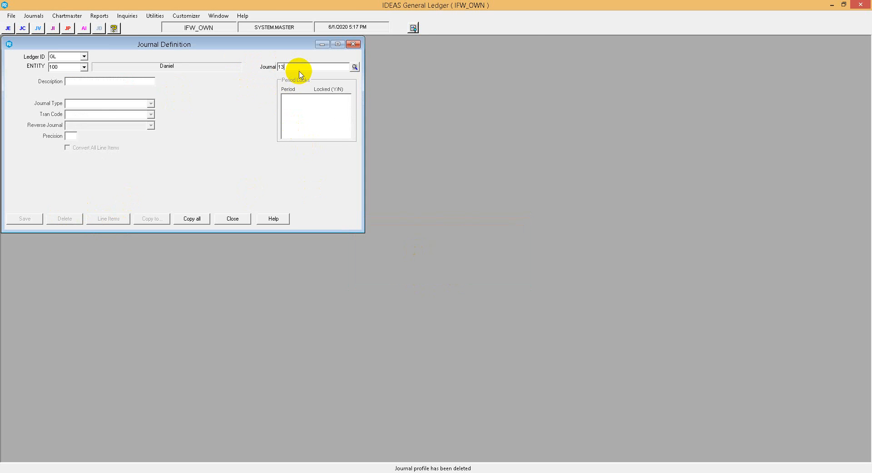
# Bring up the unrealized FX journal definition 1341 and delete it.
pyautogui.write('1341')
pyautogui.press('Tab')
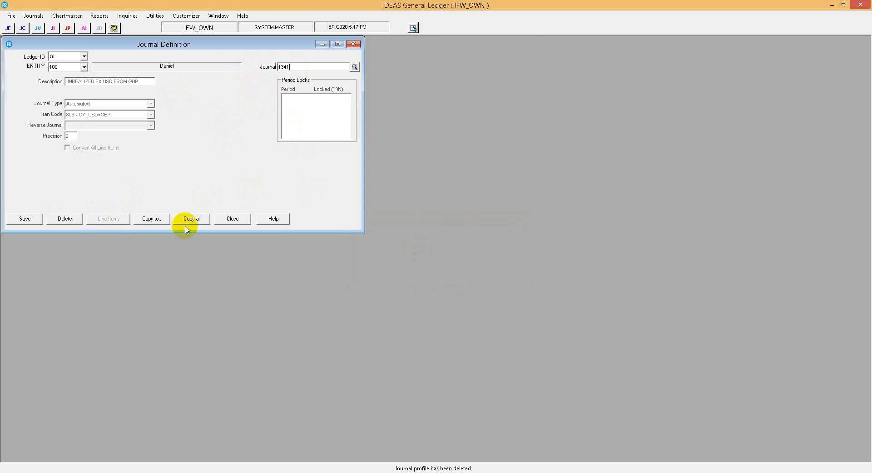
pyautogui.click(62, 219)
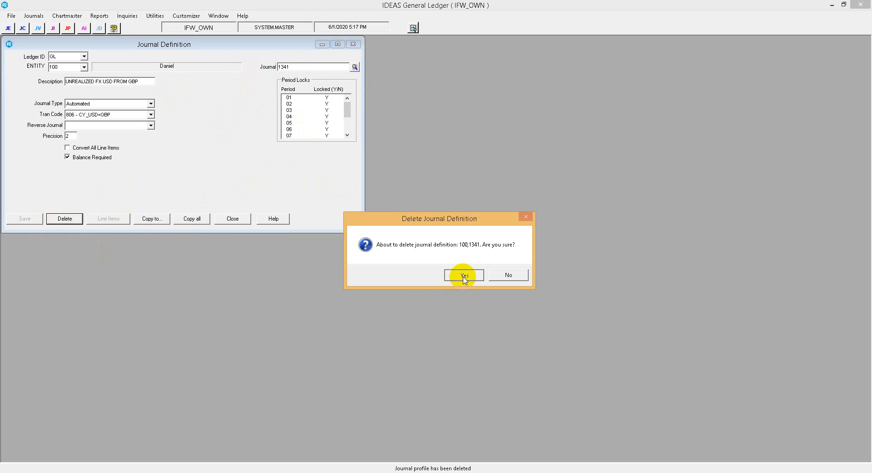
pyautogui.click(463, 276)
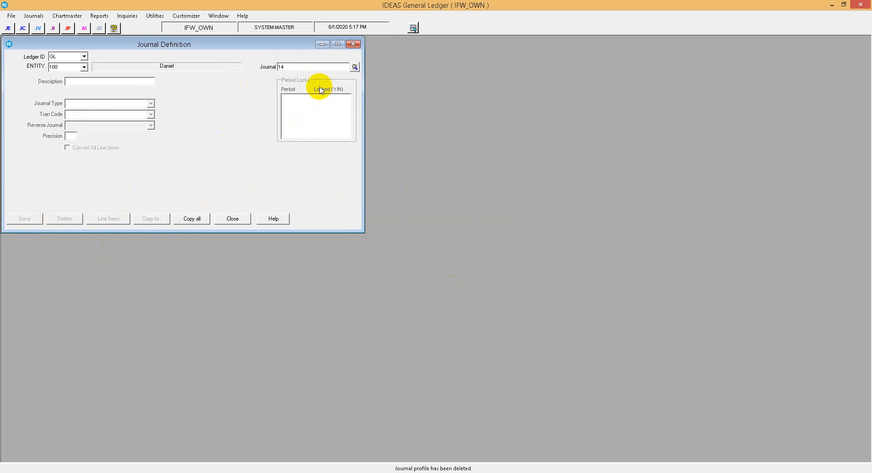
# Bring up the reversing journal definition 1441 and delete it.
pyautogui.write('1441')
pyautogui.press('Tab')
pyautogui.click(63, 219)
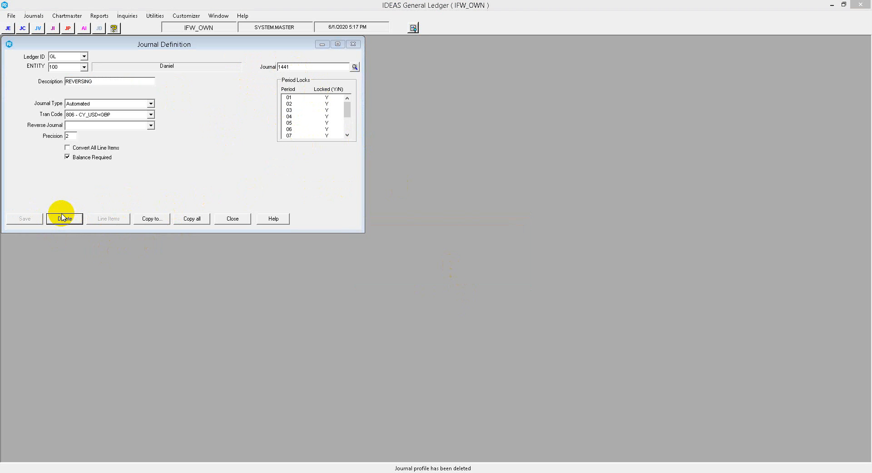
pyautogui.click(460, 272)
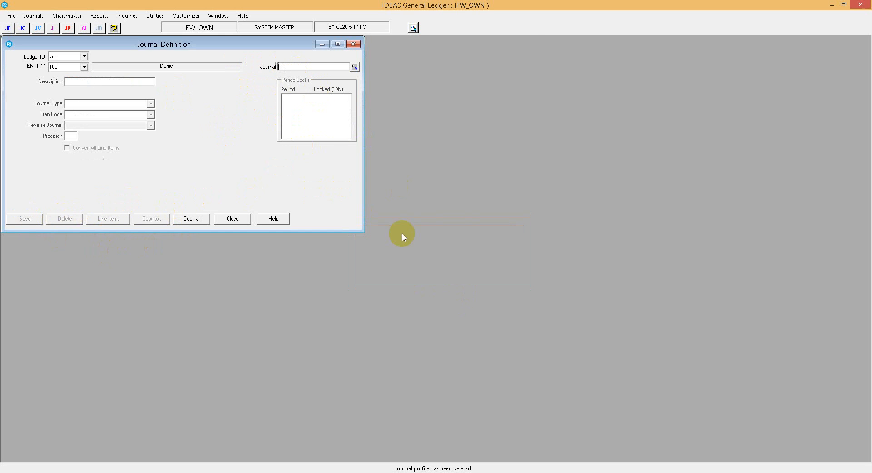
# Start journal definition 1214 for entity 100 with the description "REALIZED FX USD FROM GBP".
pyautogui.click(318, 70)
pyautogui.write('1214')
pyautogui.press('Tab')
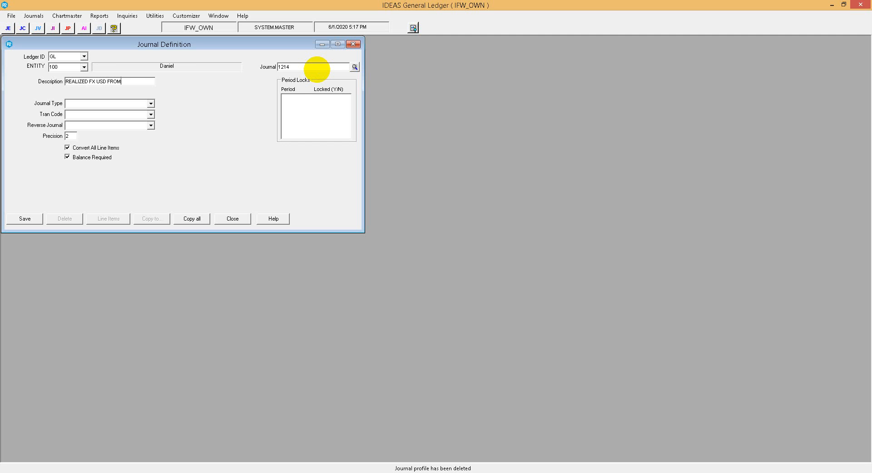
pyautogui.press('Tab')
# Make journal 1214 Automated with tran code 806 - CY_USD<GBP, turn off Convert All Line Items, and save it.
pyautogui.click(122, 103)
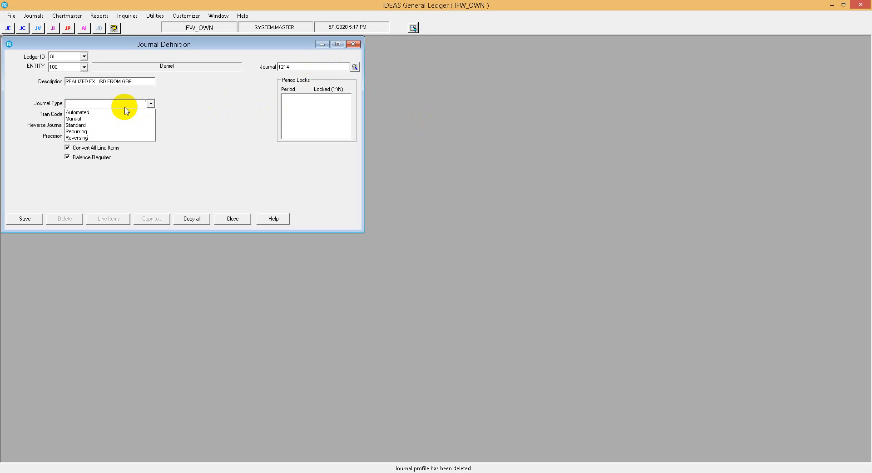
pyautogui.click(122, 112)
pyautogui.click(124, 114)
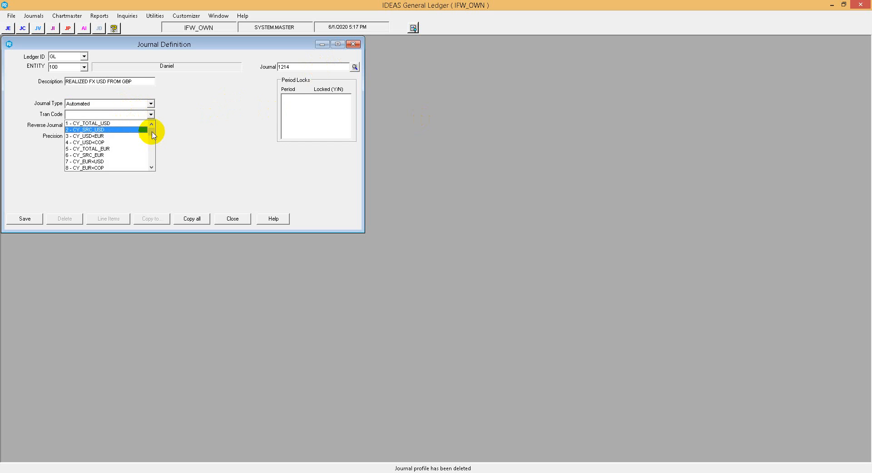
pyautogui.moveTo(151, 128); pyautogui.dragTo(149, 178)
pyautogui.click(100, 168)
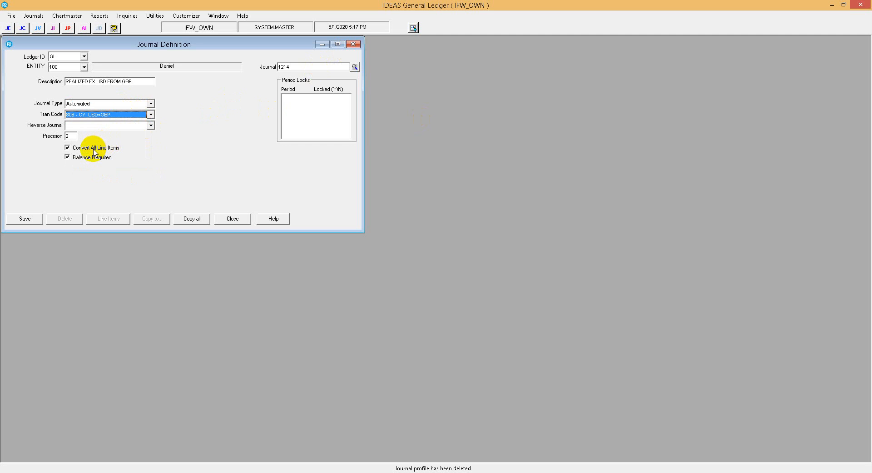
pyautogui.click(68, 148)
pyautogui.click(28, 218)
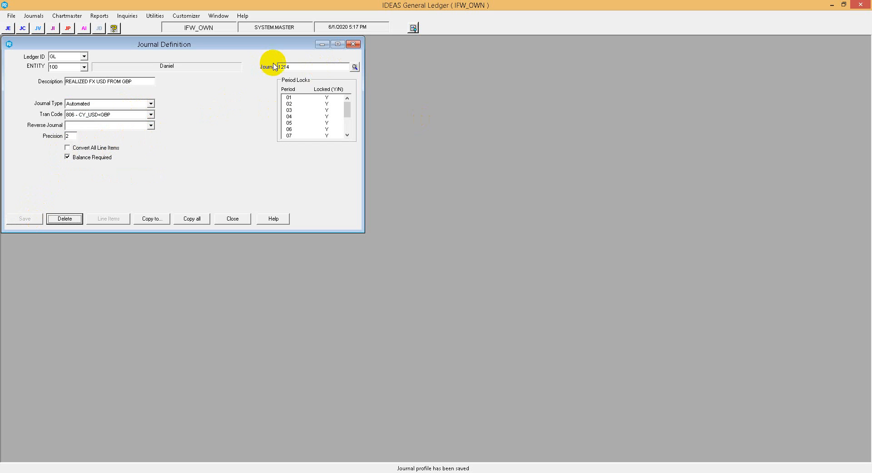
# Start journal definition 1314 for entity 100 with the description "UNREALIZED FX USD FROM GBP".
pyautogui.click(282, 66)
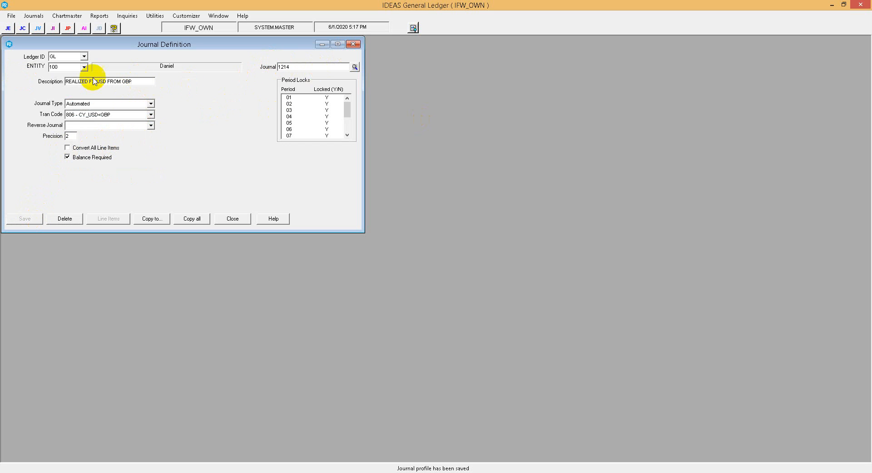
pyautogui.moveTo(142, 81); pyautogui.dragTo(9, 83)
pyautogui.hotkey('ctrl', 'c')
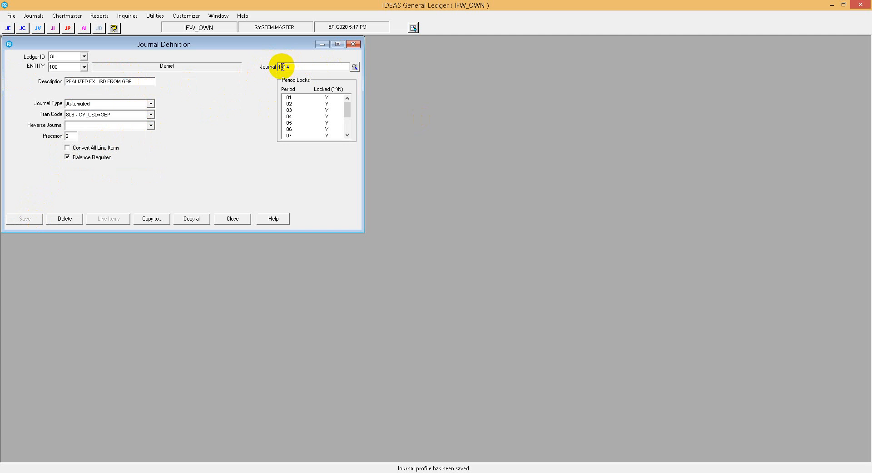
pyautogui.write('3')
pyautogui.click(98, 83)
pyautogui.hotkey('ctrl', 'v')
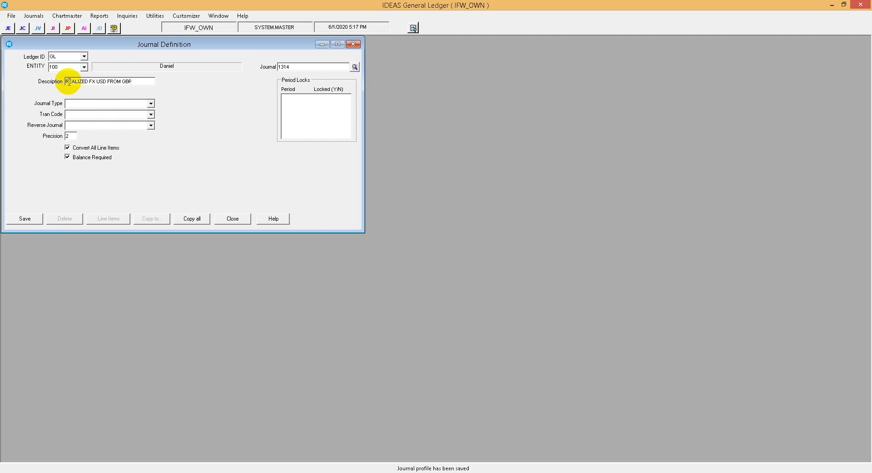
pyautogui.press('Tab')
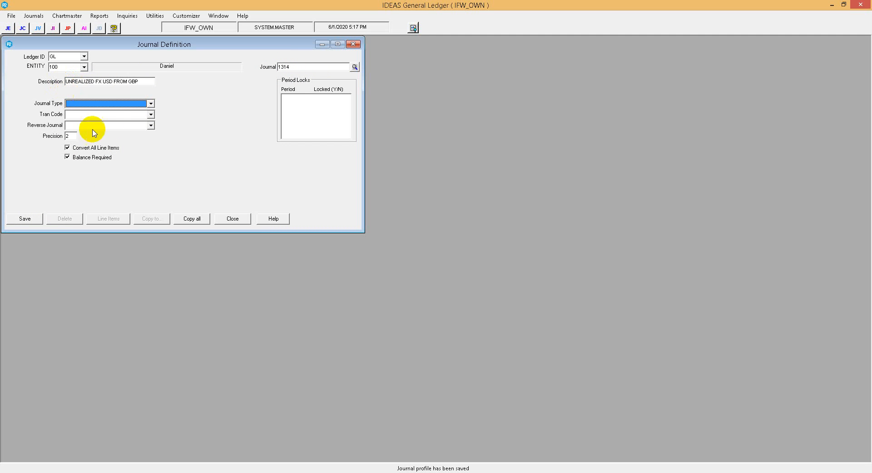
# Make journal 1314 Automated with tran code 806 - CY_USD<GBP, turn off Convert All Line Items, and save it.
pyautogui.click(113, 107)
pyautogui.click(116, 111)
pyautogui.click(152, 115)
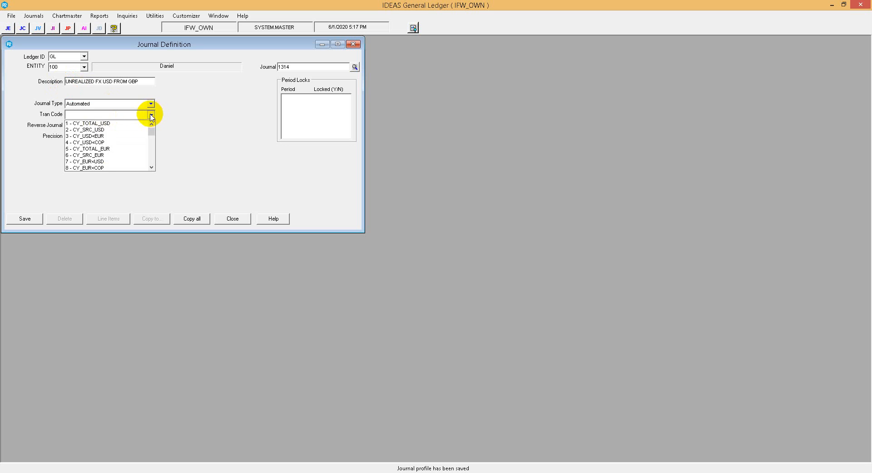
pyautogui.moveTo(152, 127); pyautogui.dragTo(151, 161)
pyautogui.click(131, 168)
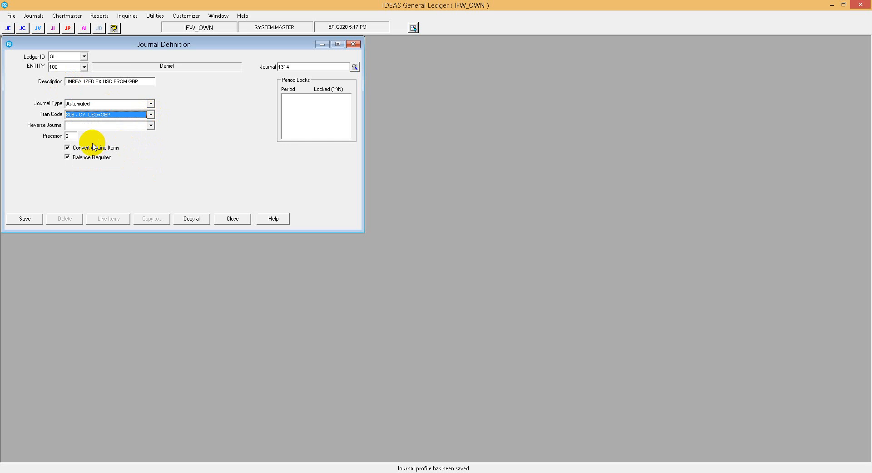
pyautogui.click(26, 219)
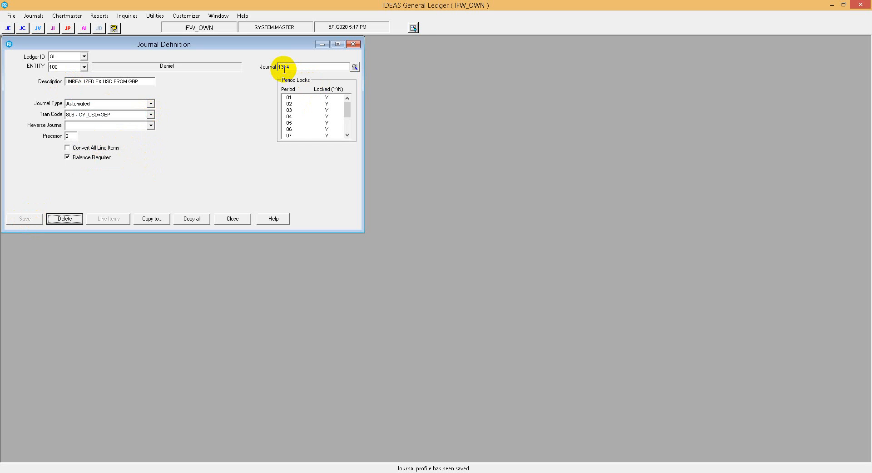
# Start journal definition 1414 for entity 100 with the description "REVERSING".
pyautogui.write('4')
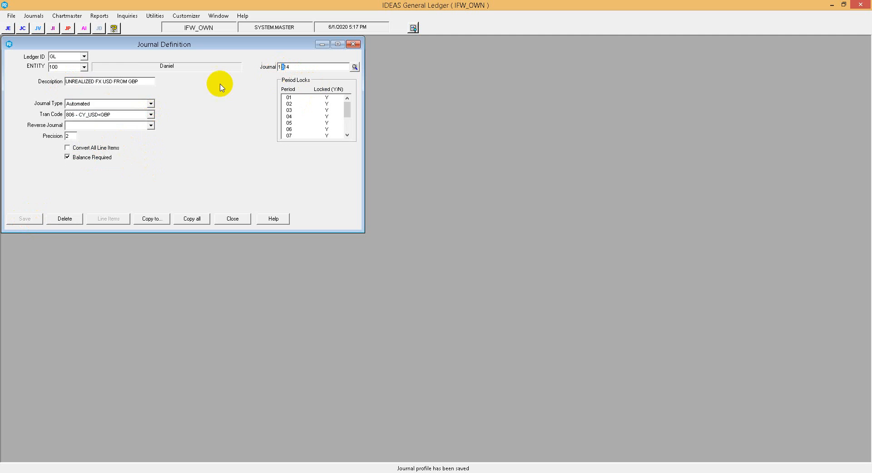
pyautogui.click(75, 82)
pyautogui.write('REVERS')
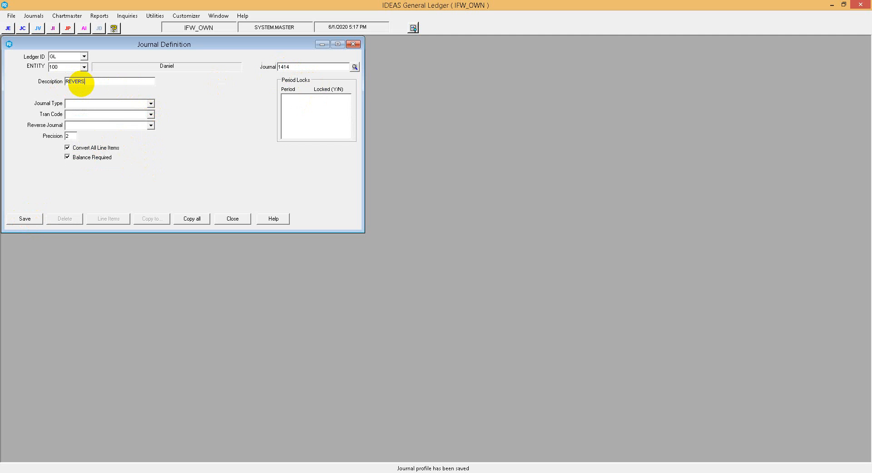
pyautogui.write('ING')
pyautogui.press('Tab')
# Give journal 1414 the type Reversing and tran code 806 - CY_USD<GBP, turn off Convert All Line Items, and save it.
pyautogui.click(101, 103)
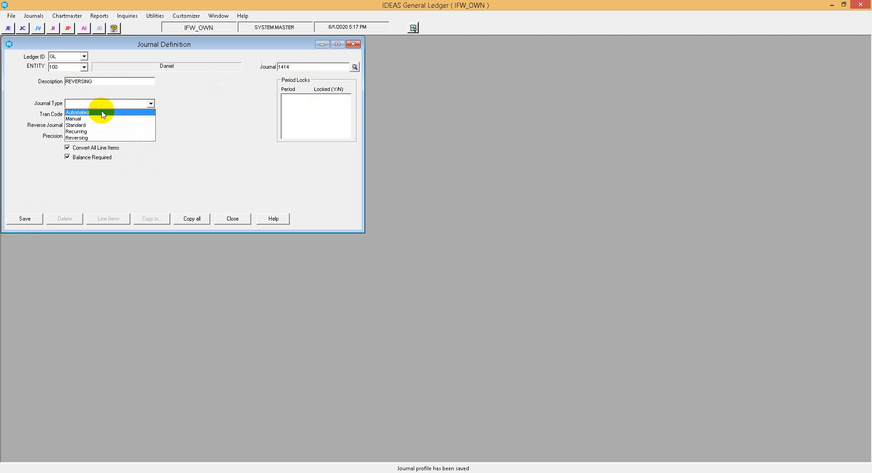
pyautogui.click(101, 115)
pyautogui.click(114, 114)
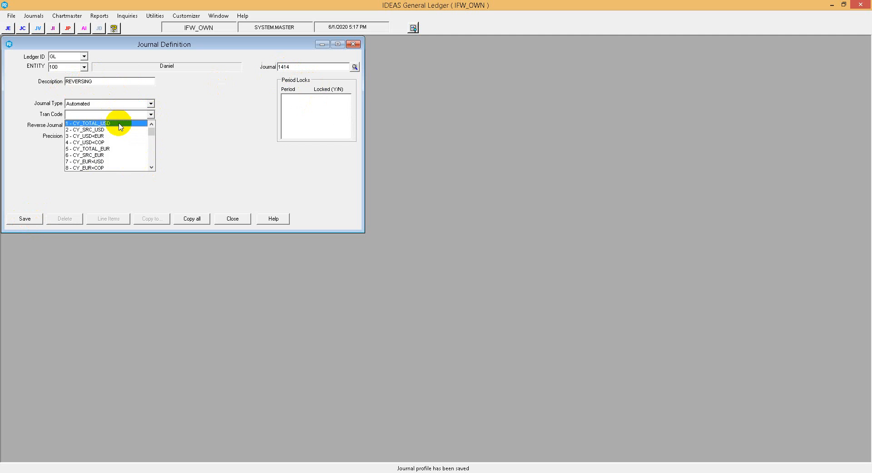
pyautogui.moveTo(152, 126); pyautogui.dragTo(150, 162)
pyautogui.click(129, 168)
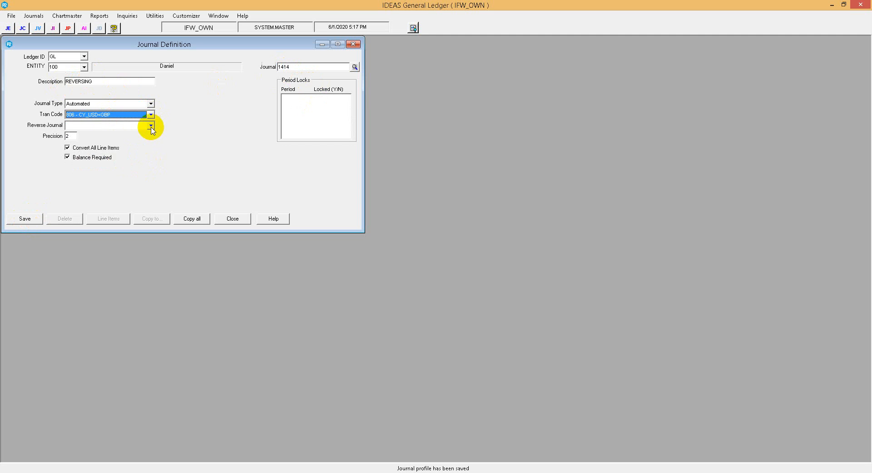
pyautogui.click(151, 126)
pyautogui.click(156, 136)
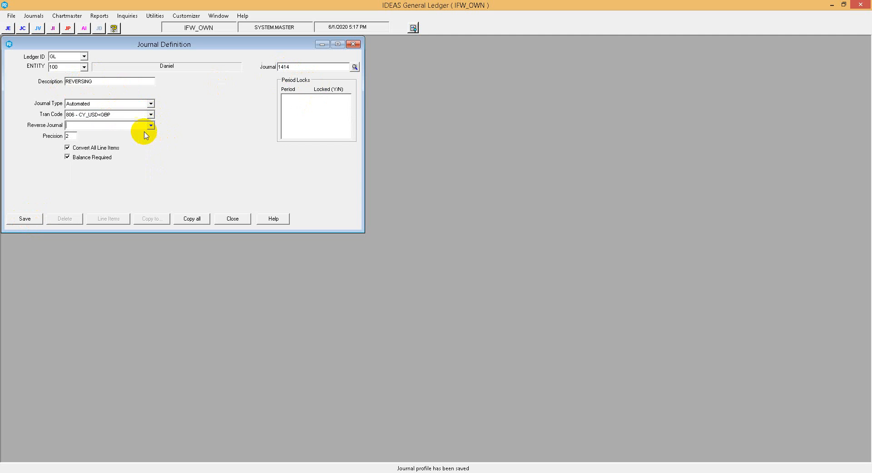
pyautogui.click(150, 104)
pyautogui.click(114, 137)
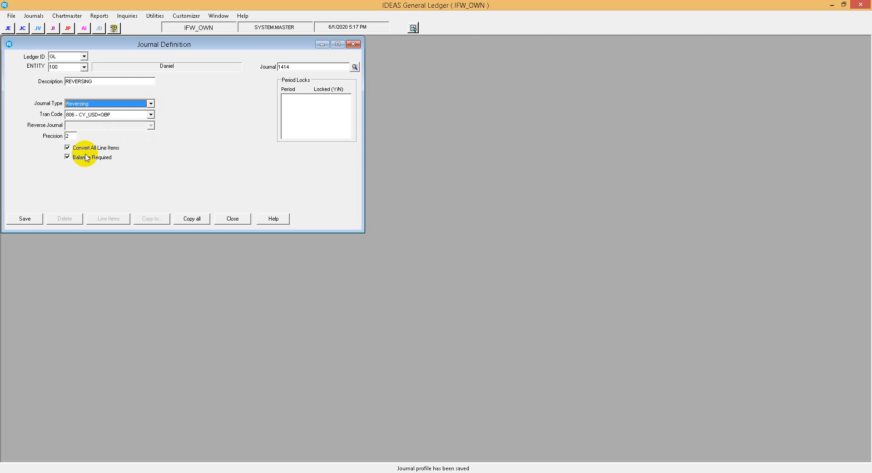
pyautogui.click(68, 147)
pyautogui.click(25, 218)
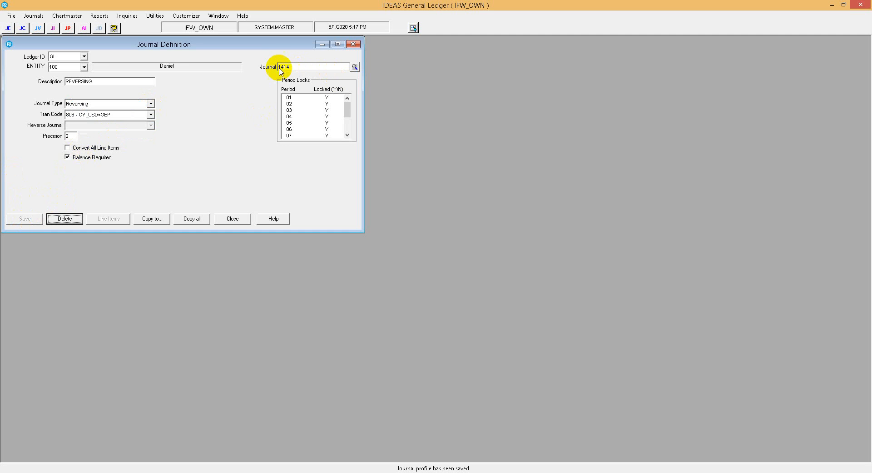
# Reopen journal definition 1314, assign 1414 as its reverse journal, save it, and close the journal definition form.
pyautogui.press('Tab')
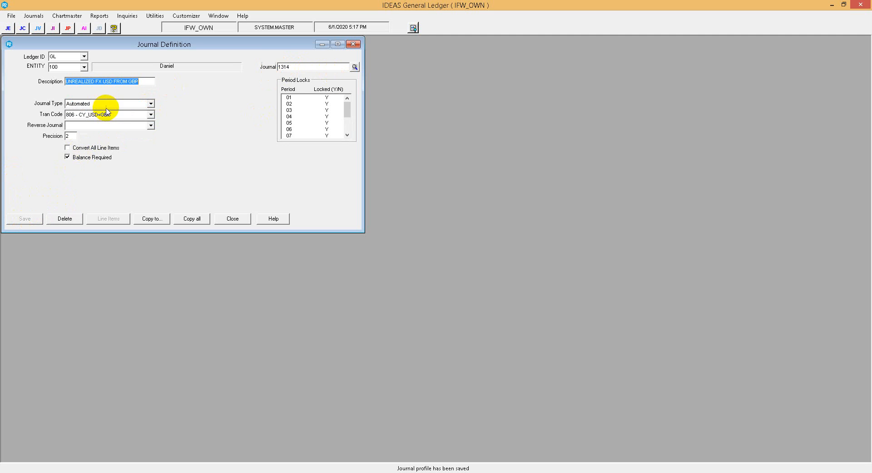
pyautogui.click(153, 125)
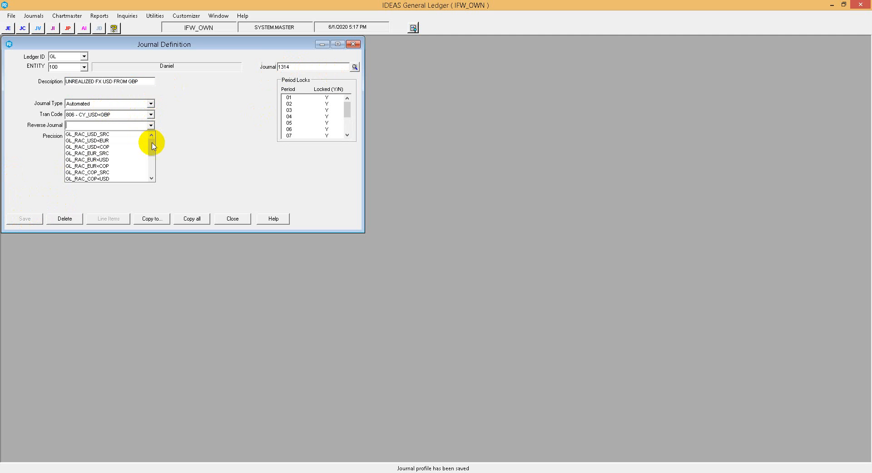
pyautogui.click(138, 184)
pyautogui.click(28, 218)
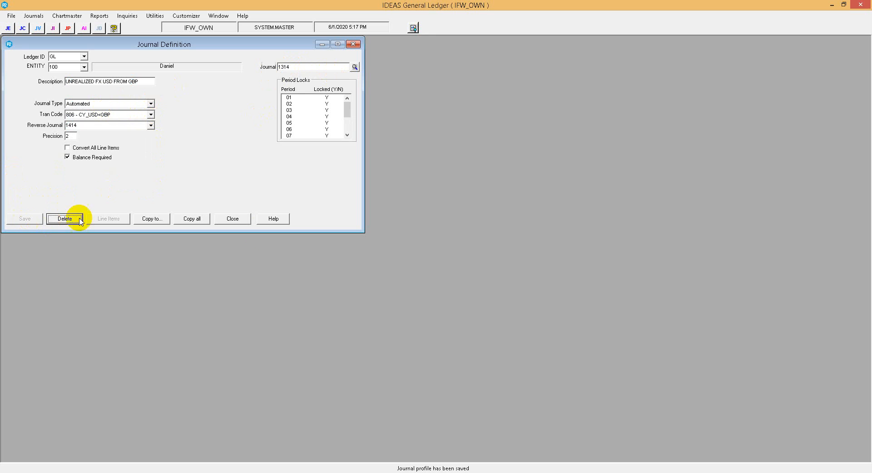
pyautogui.click(238, 222)
# Switch to IDEAS Currency Conversion and start a journal table for ledger GL and entity 100.
pyautogui.click(437, 471)
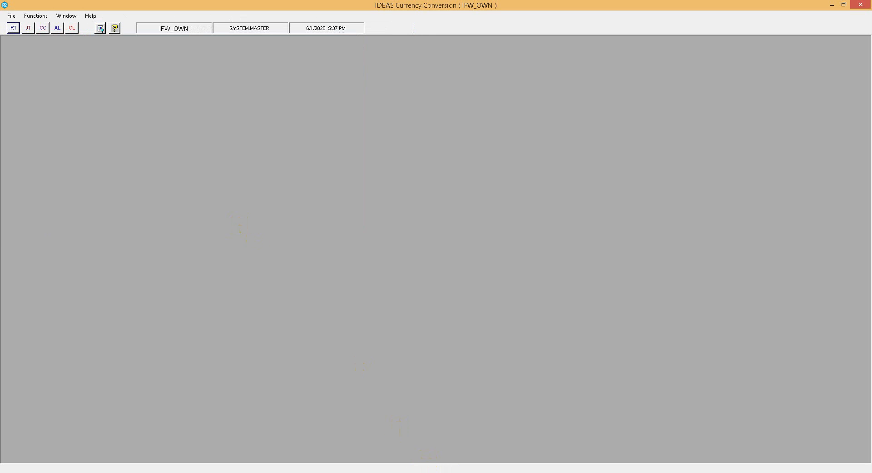
pyautogui.click(28, 28)
pyautogui.click(116, 61)
pyautogui.click(108, 70)
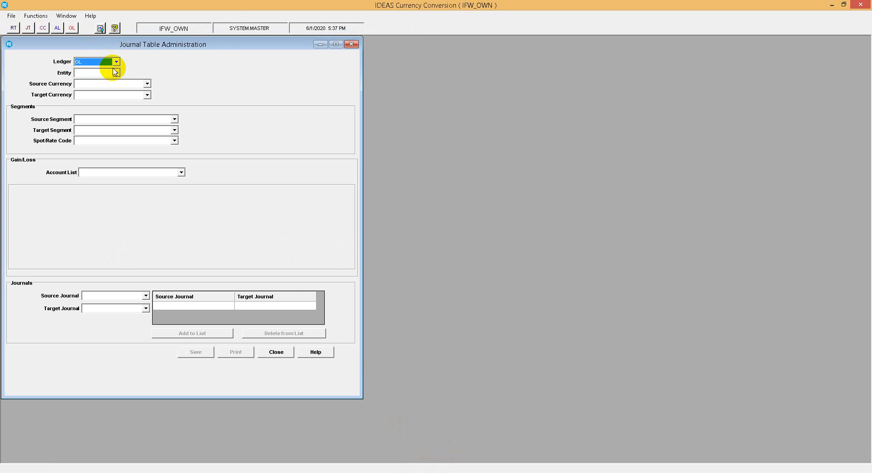
pyautogui.click(116, 73)
pyautogui.click(111, 84)
# Set the journal table's source currency to Great Britain Pounds and its target currency to US DOLLARS.
pyautogui.click(133, 85)
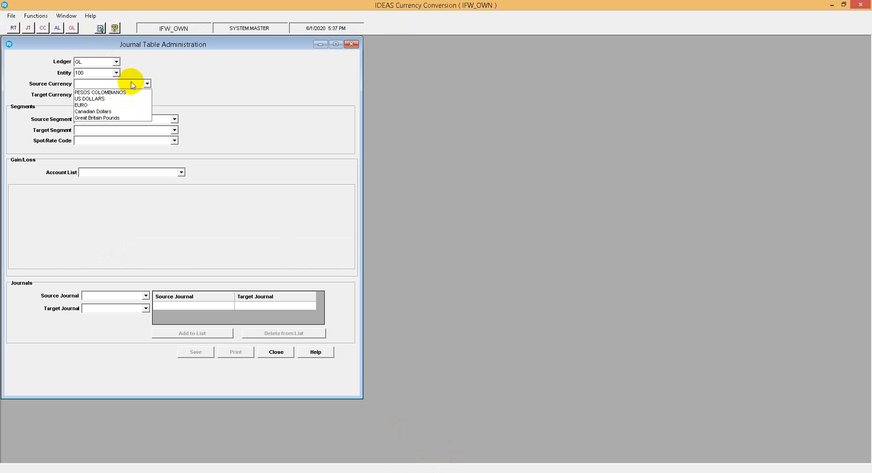
pyautogui.click(136, 118)
pyautogui.click(147, 95)
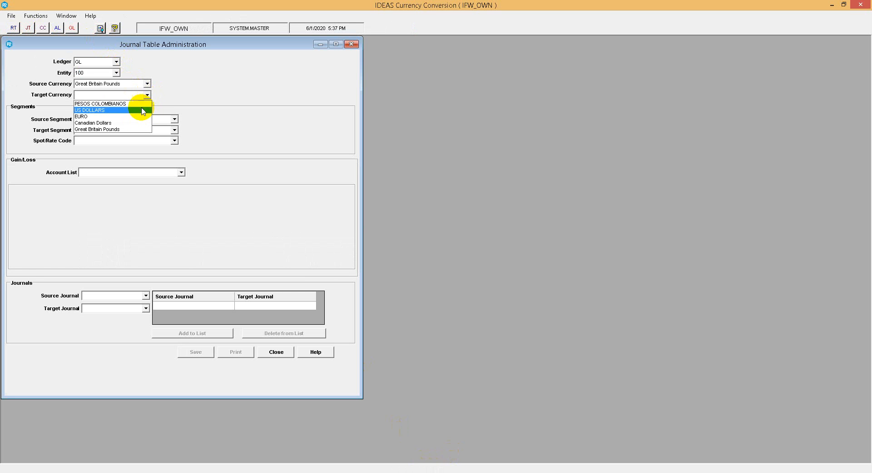
pyautogui.click(142, 111)
# Choose 404 Current year GBP soure as the source segment and 405 Current year USD from GBP as the target segment.
pyautogui.click(151, 118)
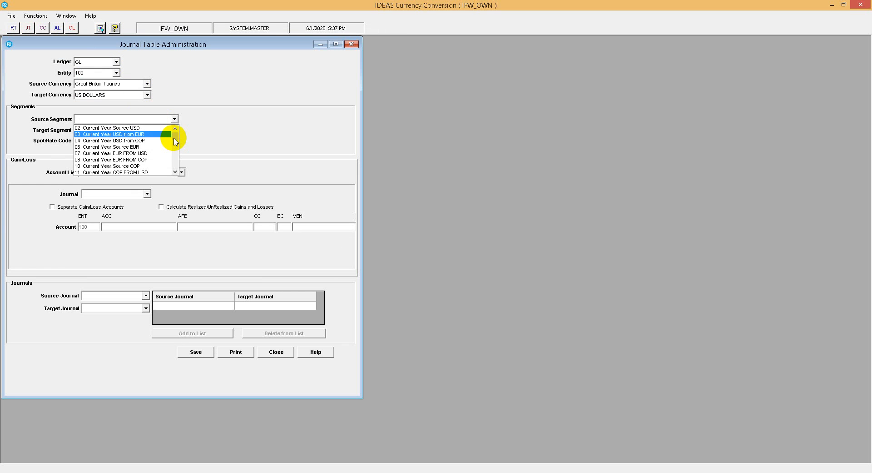
pyautogui.moveTo(174, 136); pyautogui.dragTo(174, 169)
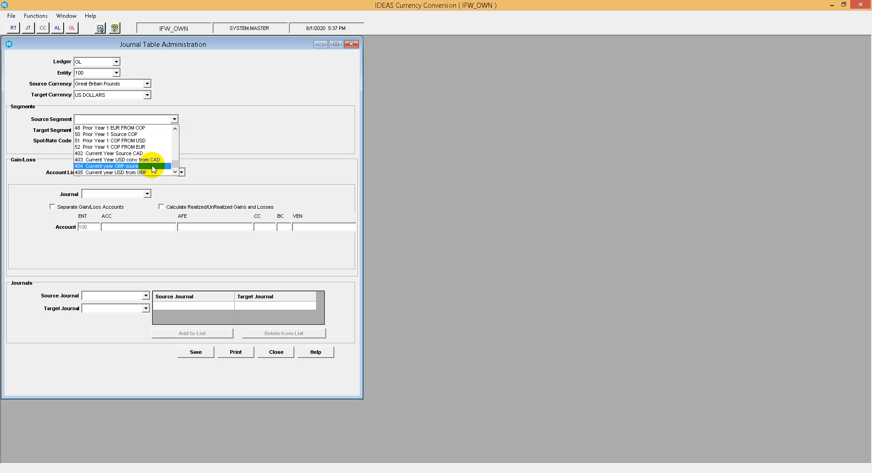
pyautogui.click(152, 166)
pyautogui.click(174, 130)
pyautogui.moveTo(176, 152); pyautogui.dragTo(173, 188)
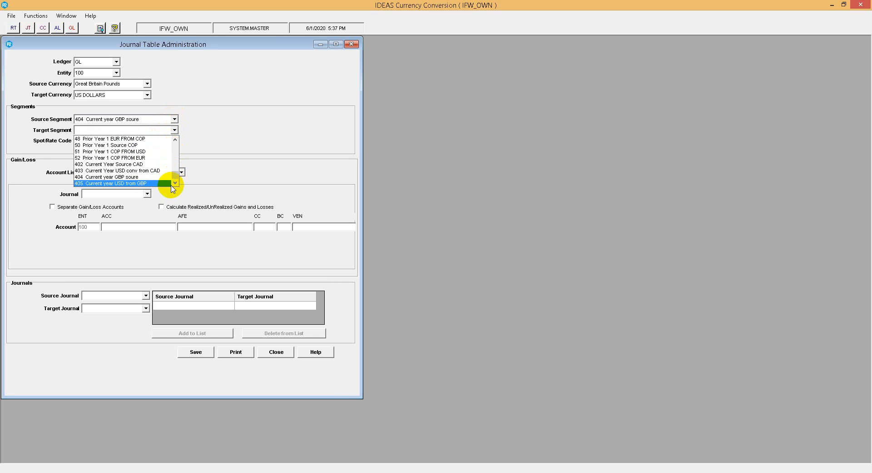
pyautogui.click(165, 184)
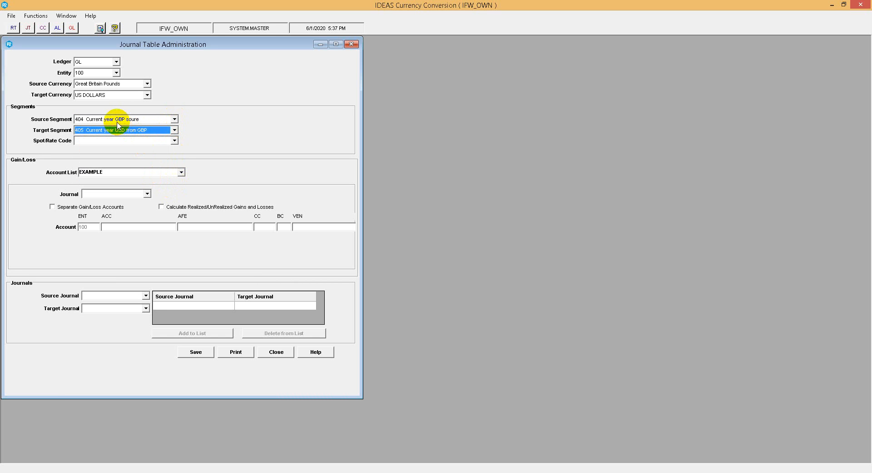
# Enable calculation of realized and unrealized gains and losses for the journal table.
pyautogui.click(146, 196)
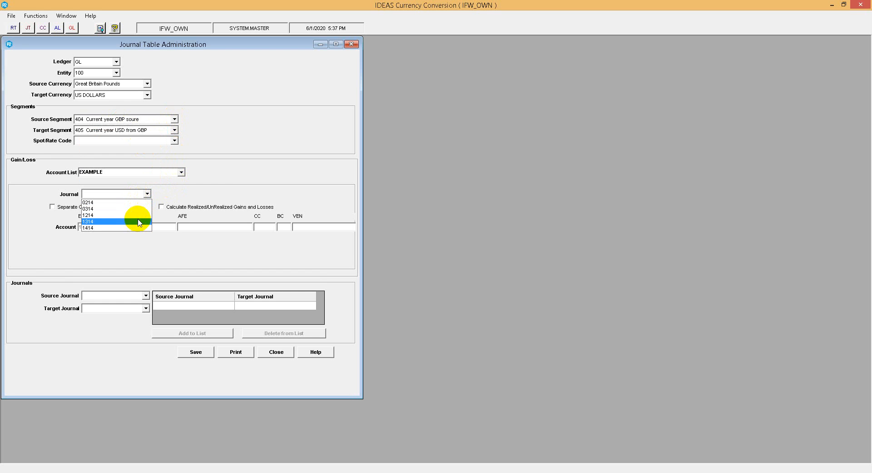
pyautogui.click(177, 186)
pyautogui.click(168, 208)
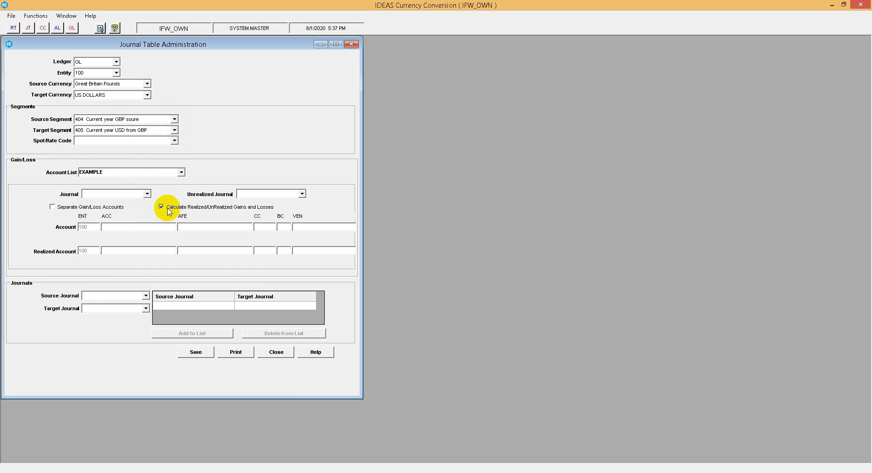
# Assign 1214 as the gain/loss journal and 1314 as the unrealized journal.
pyautogui.click(146, 194)
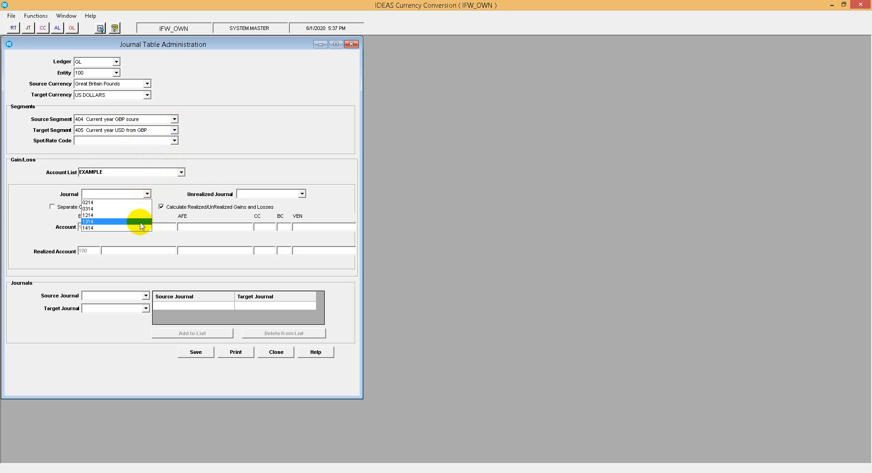
pyautogui.click(139, 222)
pyautogui.click(146, 194)
pyautogui.click(134, 215)
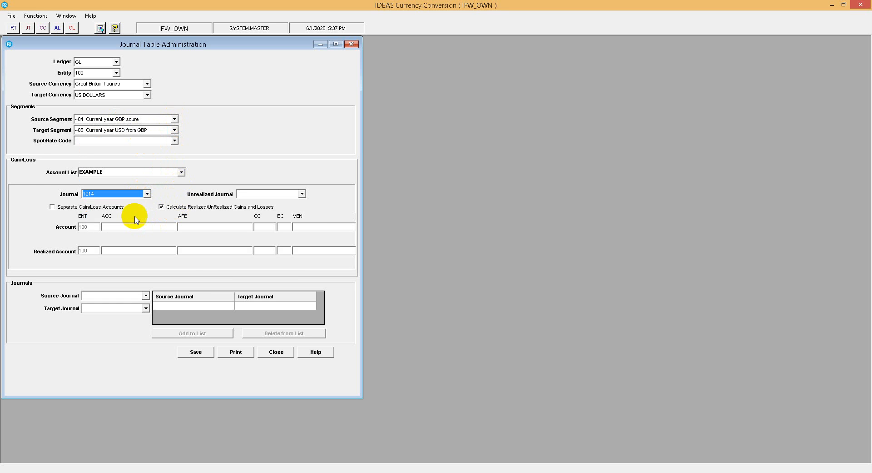
pyautogui.click(300, 194)
pyautogui.click(257, 220)
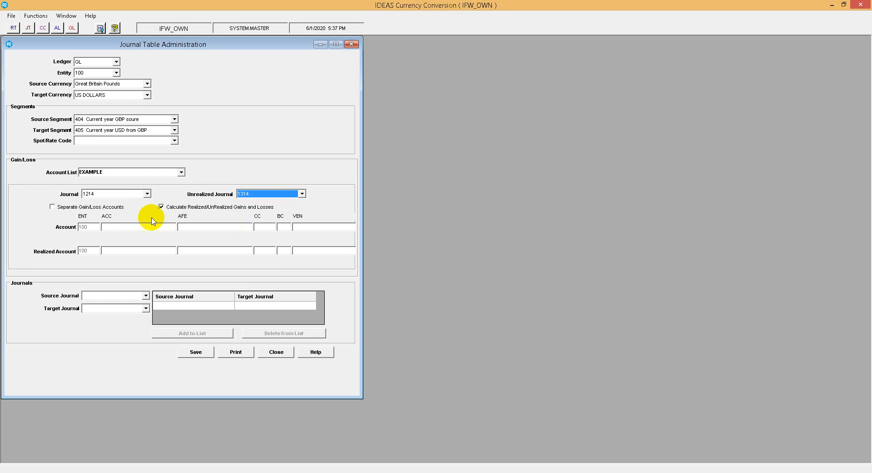
# Choose VACATIONS EXPENDITURE as the ledger account in the gain/loss Account line.
pyautogui.click(139, 225)
pyautogui.click(181, 227)
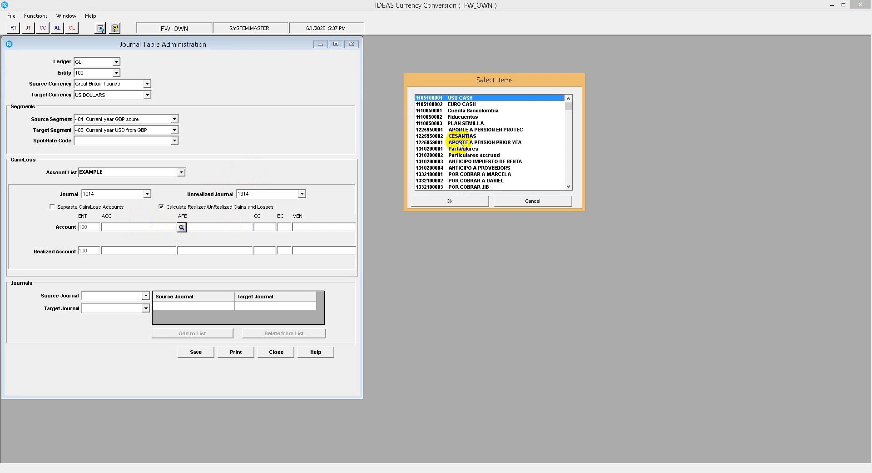
pyautogui.moveTo(568, 103); pyautogui.dragTo(564, 184)
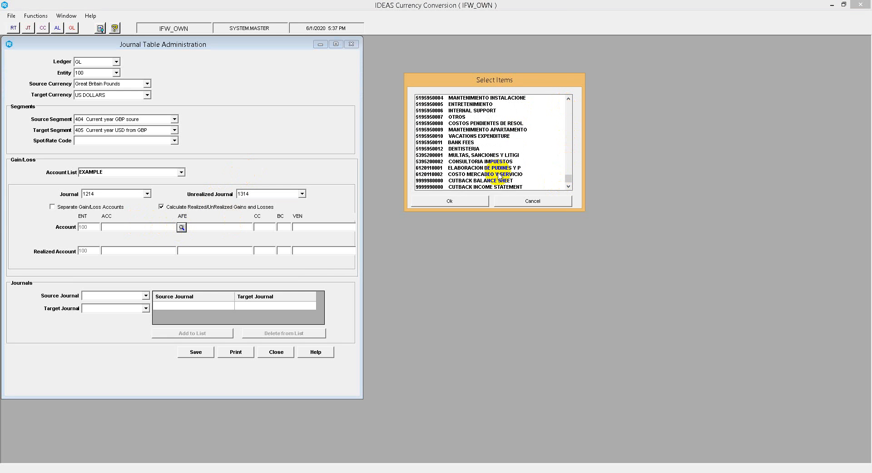
pyautogui.doubleClick(492, 136)
pyautogui.click(245, 226)
pyautogui.click(259, 226)
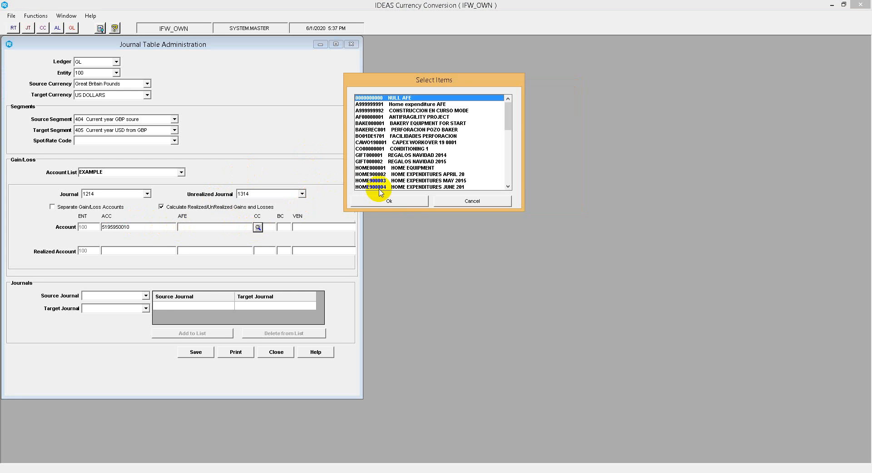
pyautogui.doubleClick(375, 189)
pyautogui.click(278, 230)
pyautogui.click(280, 227)
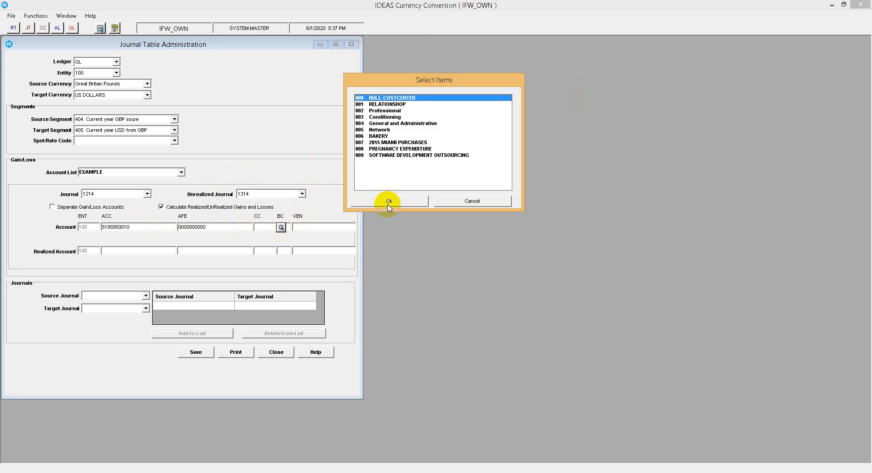
pyautogui.click(387, 202)
pyautogui.click(284, 227)
pyautogui.click(297, 227)
pyautogui.click(370, 203)
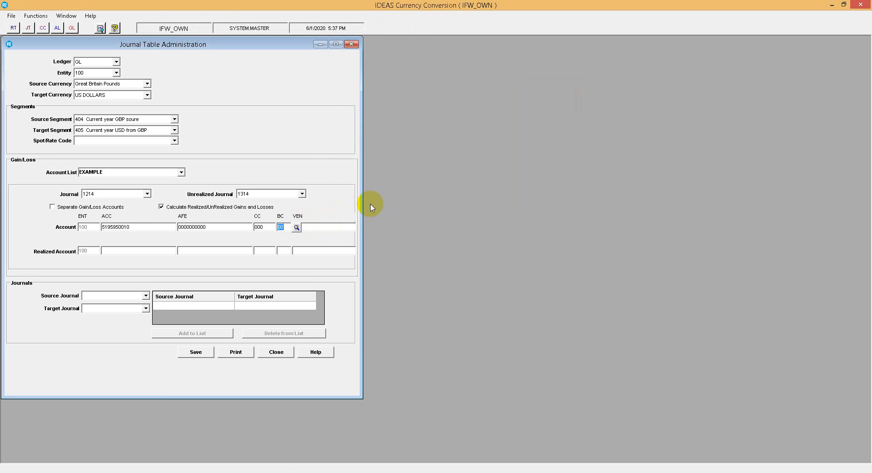
pyautogui.click(350, 227)
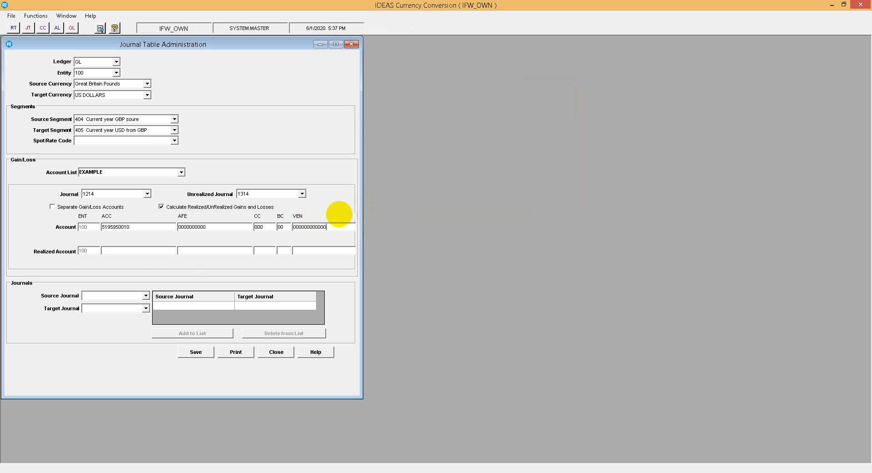
# Set the Realized Account to Cuenta Bancolombia with all-zero AFE, cost center, BC and vendor codes.
pyautogui.click(182, 250)
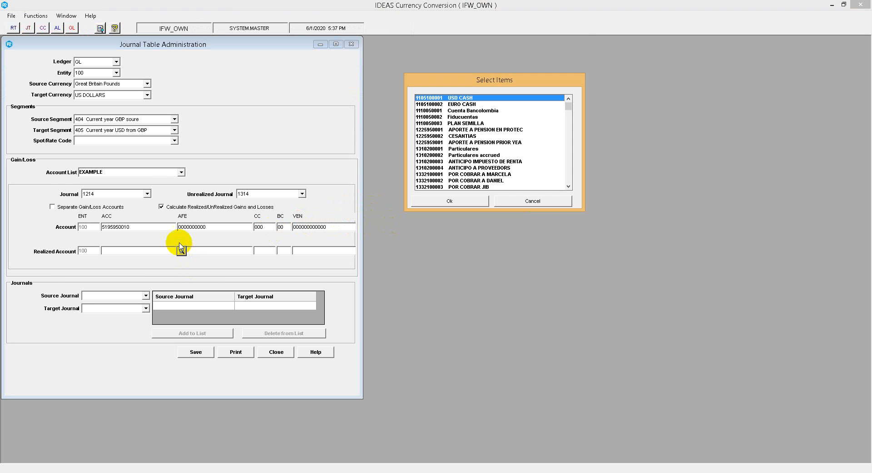
pyautogui.doubleClick(516, 117)
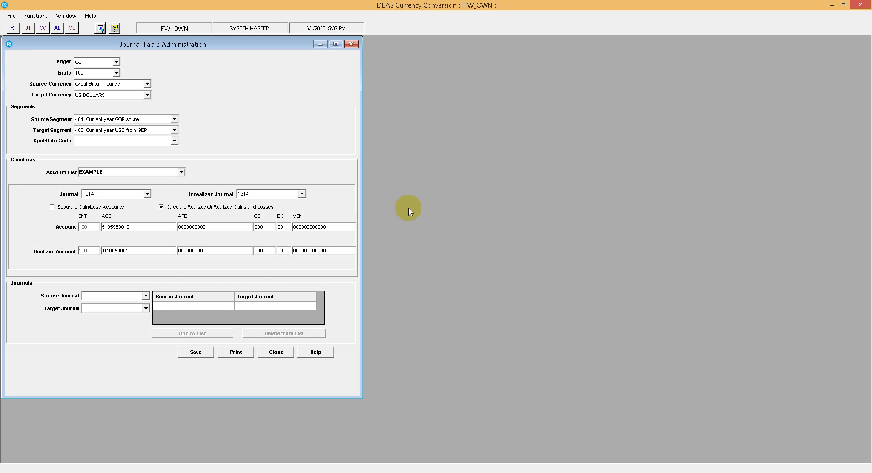
# Add a journal mapping from source journal 0240 to target journal 0214.
pyautogui.click(146, 295)
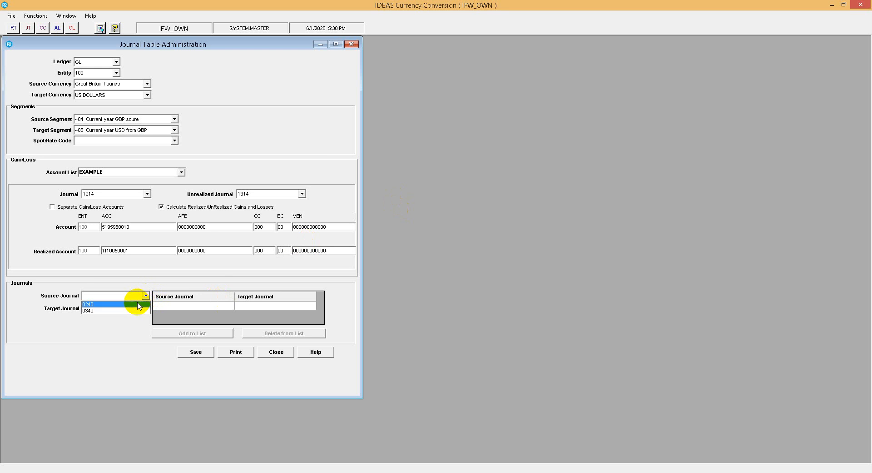
pyautogui.click(139, 305)
pyautogui.click(146, 309)
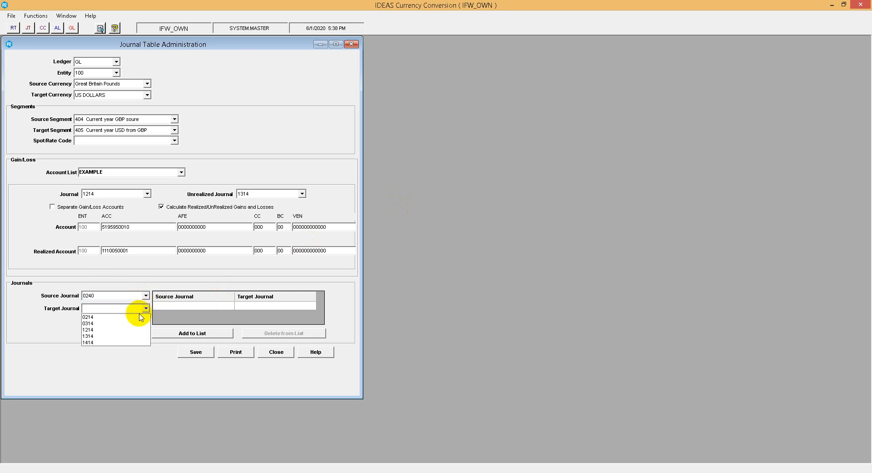
pyautogui.click(141, 317)
pyautogui.click(182, 334)
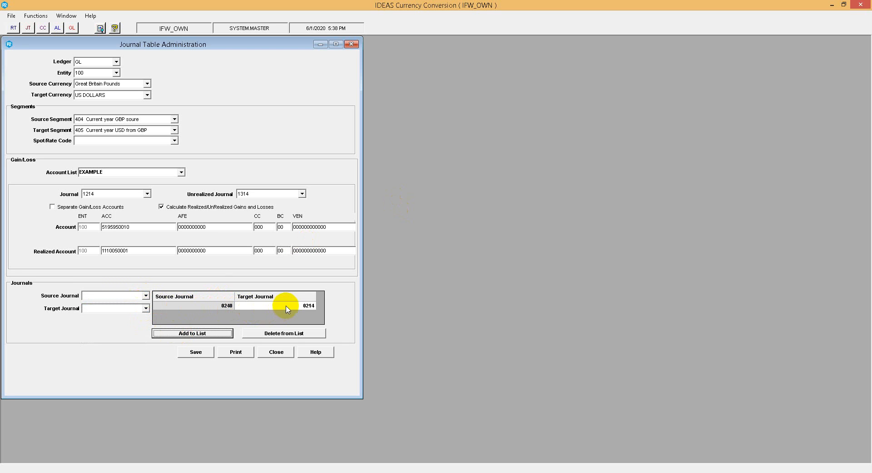
# Add a second journal mapping from source journal 0340 to target journal 0314.
pyautogui.click(145, 295)
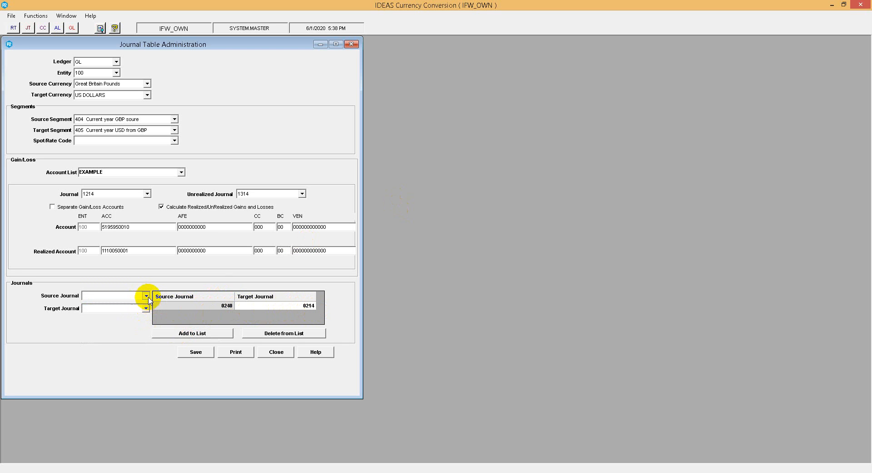
pyautogui.click(136, 310)
pyautogui.click(145, 308)
pyautogui.click(125, 323)
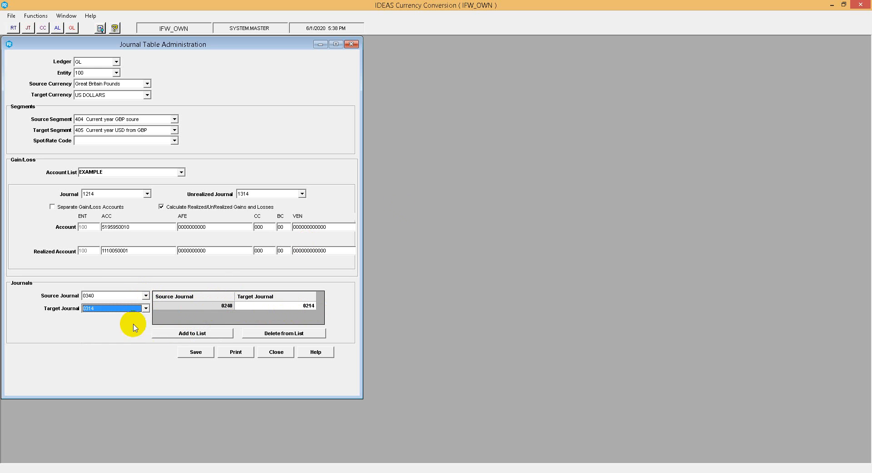
pyautogui.click(159, 335)
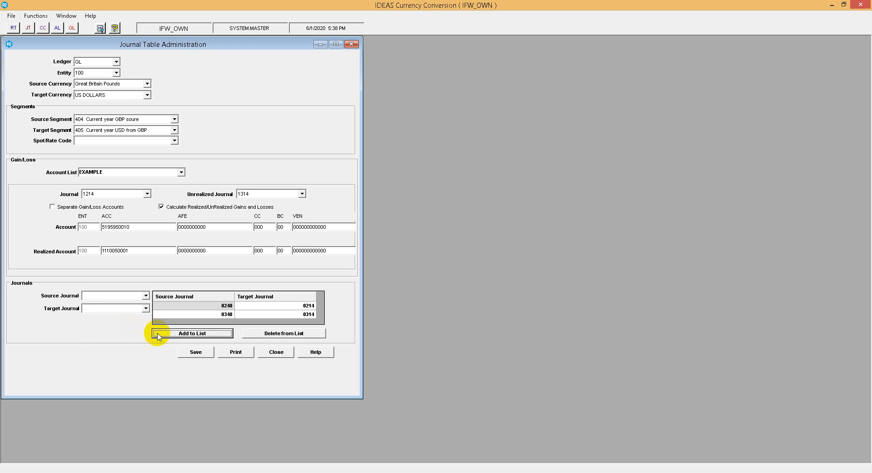
# Set the Spot/Rate Code to Multiply and save the journal table.
pyautogui.click(192, 356)
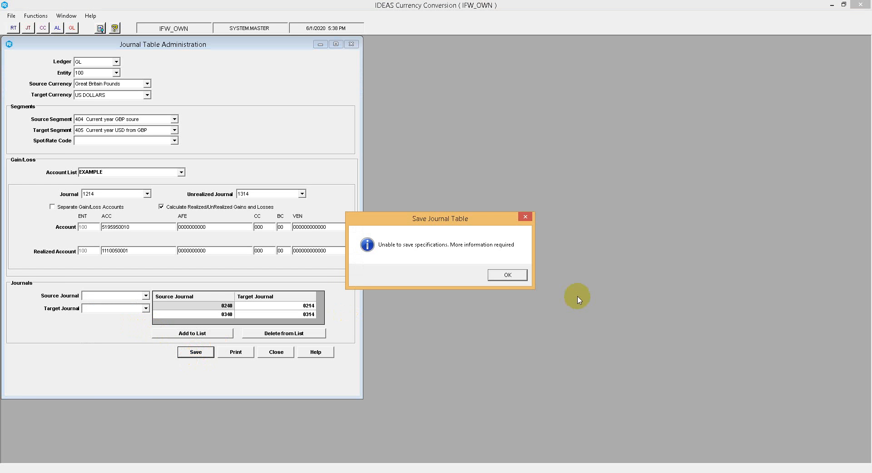
pyautogui.click(505, 274)
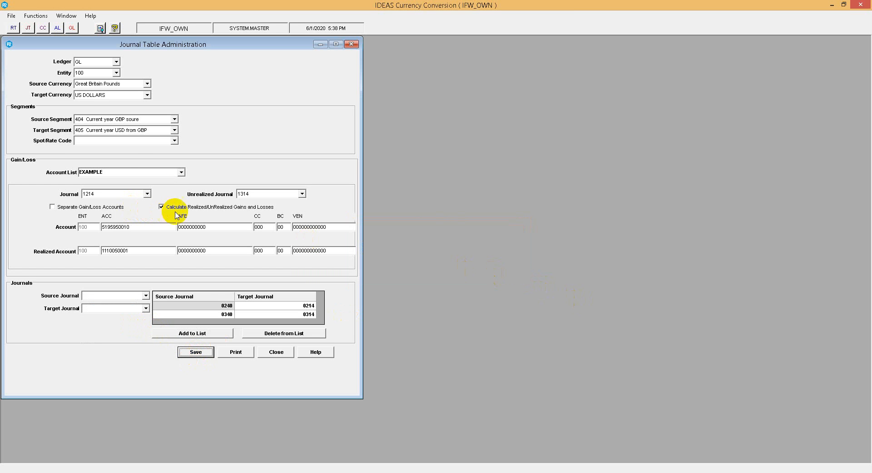
pyautogui.click(174, 140)
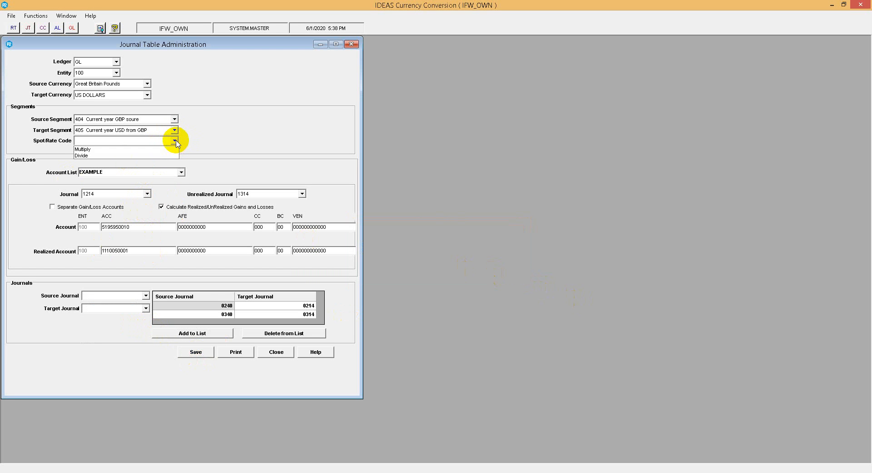
pyautogui.click(165, 149)
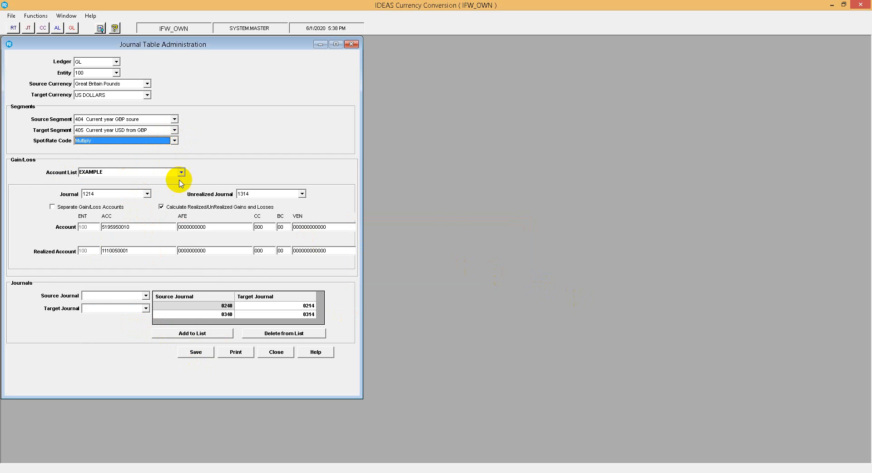
pyautogui.click(207, 350)
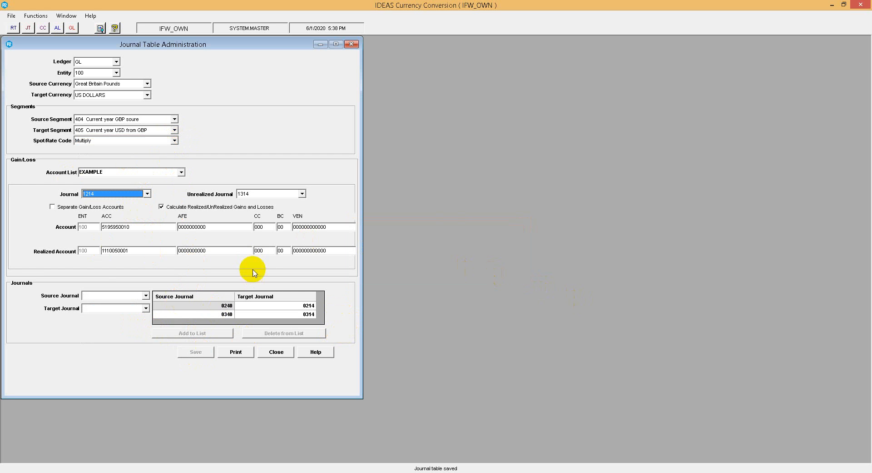